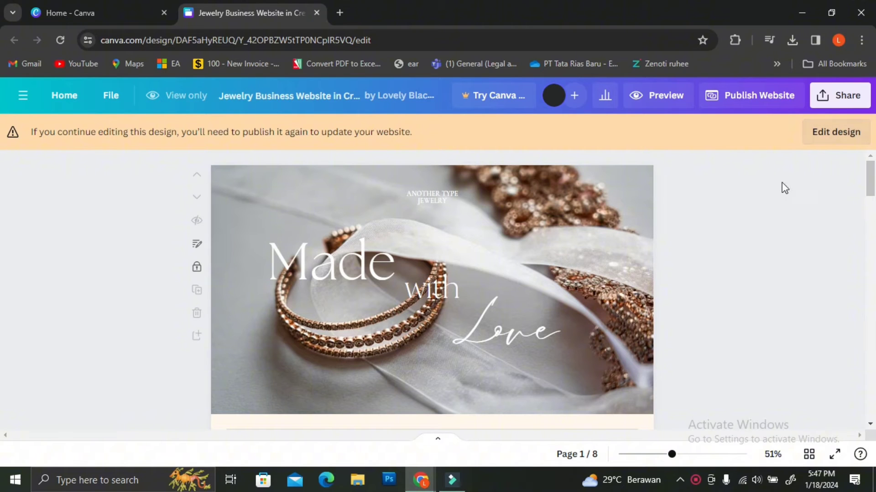
# Switch the published jewelry business website design from view-only to editing
pyautogui.click(824, 134)
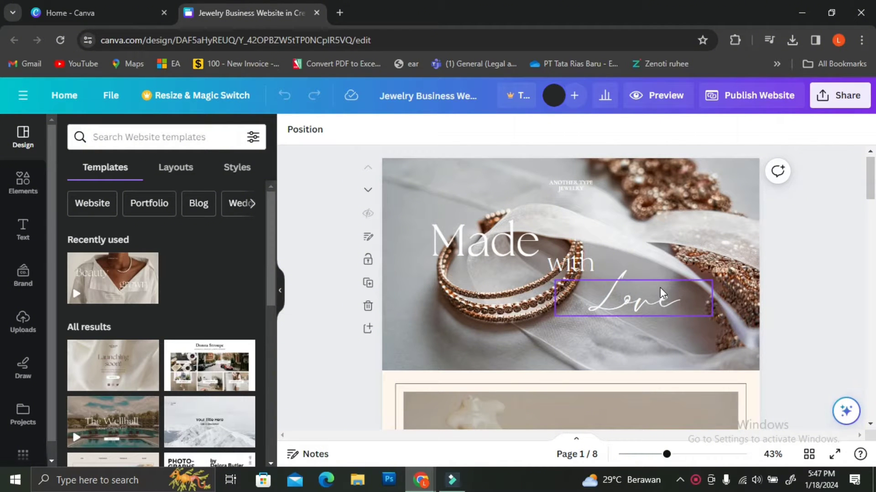
# Browse the available Website templates from the Canva home page
pyautogui.click(92, 12)
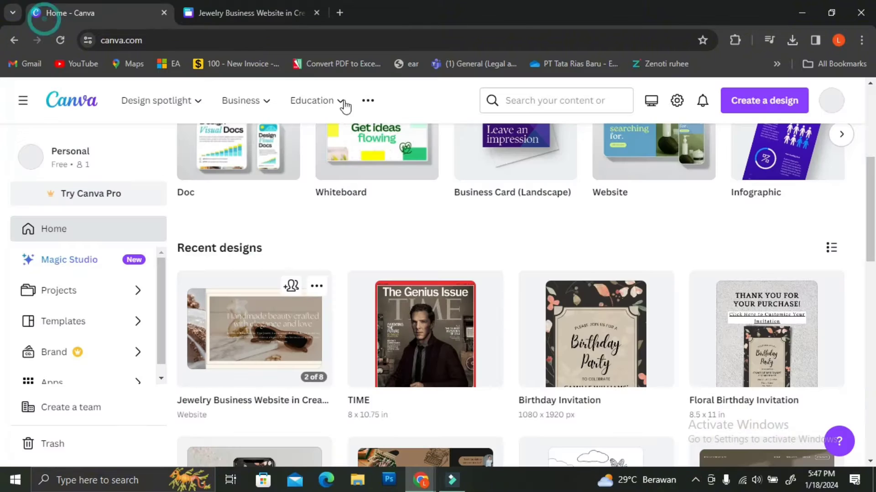
pyautogui.scroll(5, 542, 236)
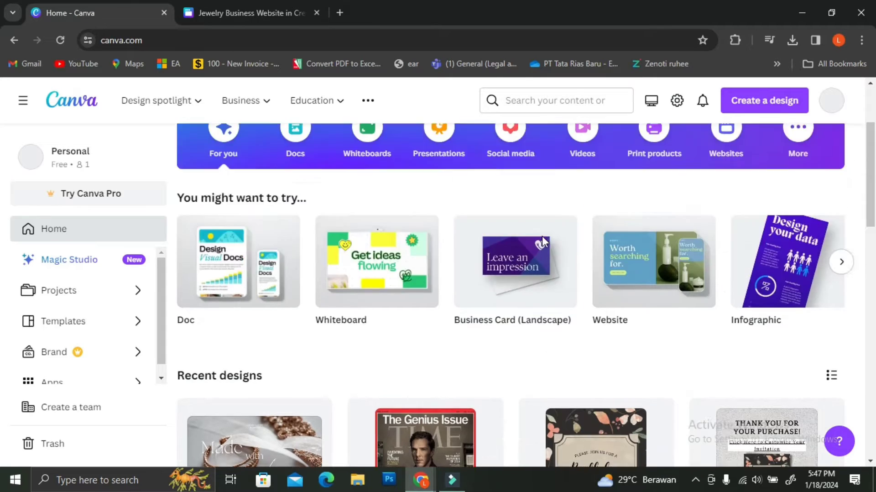
pyautogui.click(540, 213)
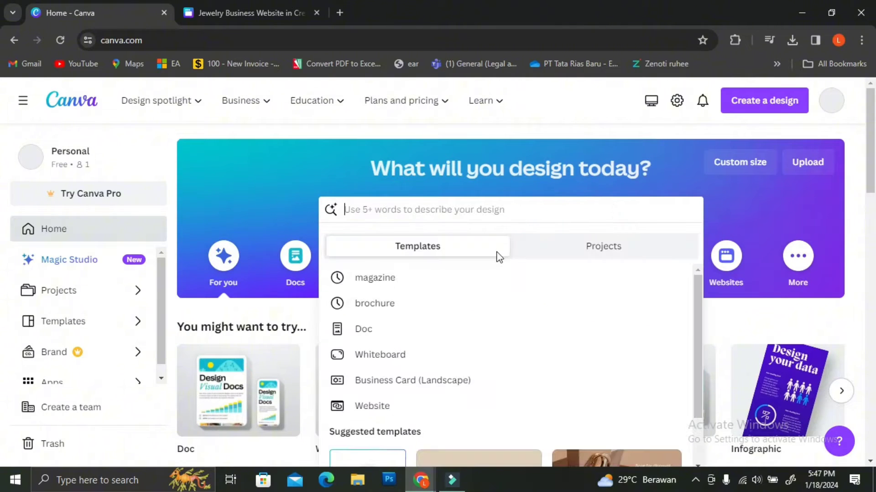
pyautogui.click(409, 401)
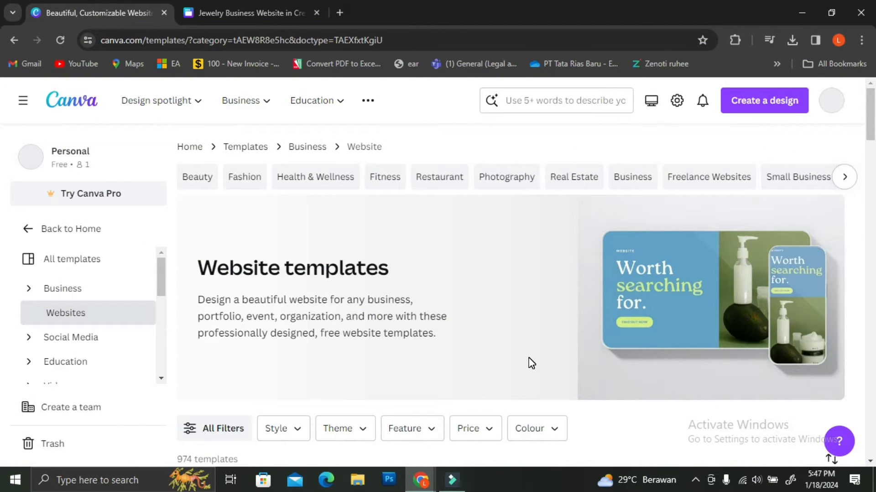
pyautogui.scroll(-6, 555, 280)
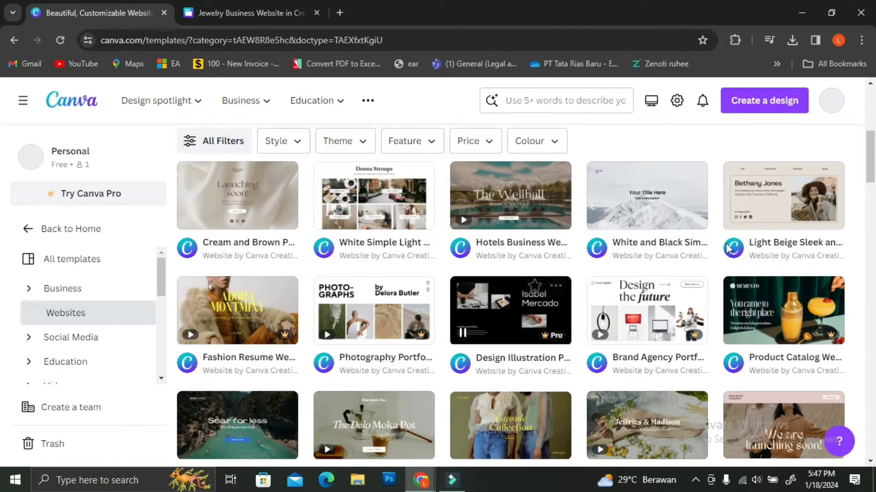
pyautogui.scroll(-2, 647, 244)
pyautogui.scroll(-2, 650, 244)
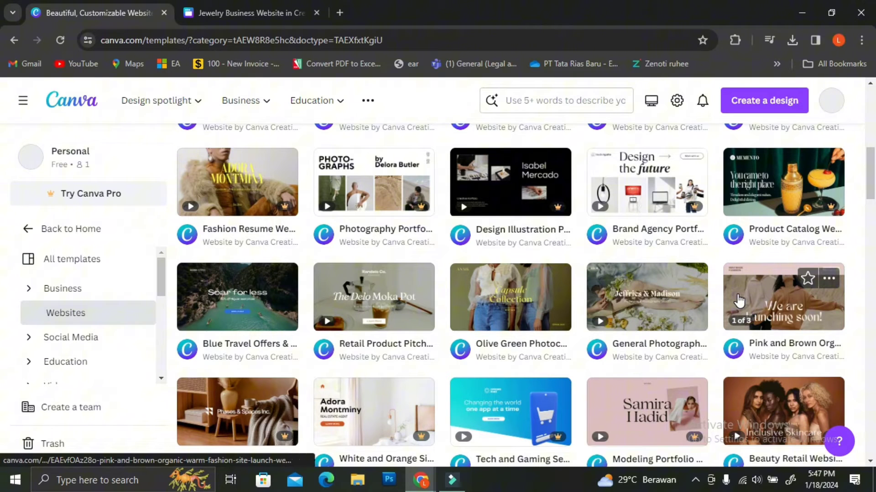
pyautogui.scroll(-4, 715, 348)
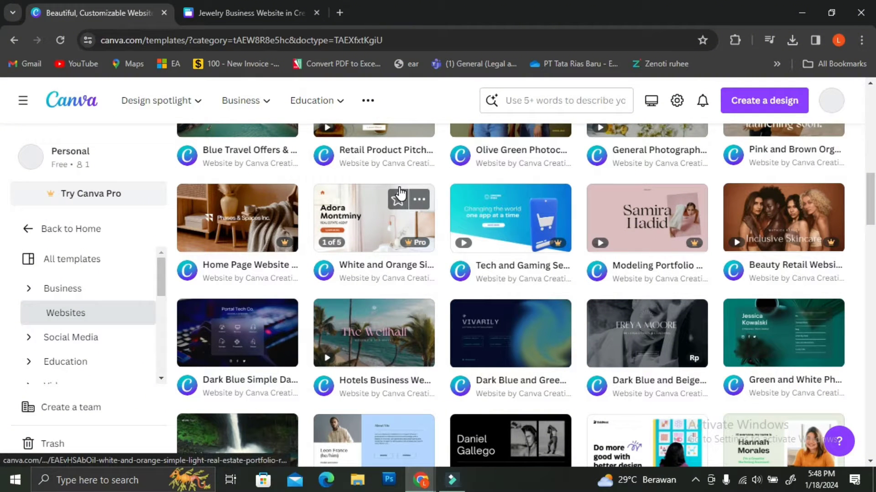
# Return to the jewelry business website design and add a page after the Clearence Sale page
pyautogui.click(273, 15)
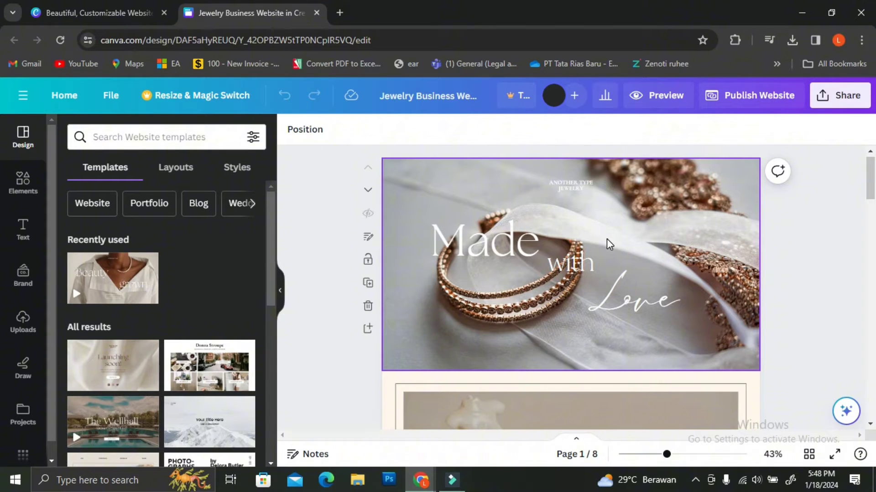
pyautogui.scroll(-10, 607, 240)
pyautogui.scroll(-8, 607, 244)
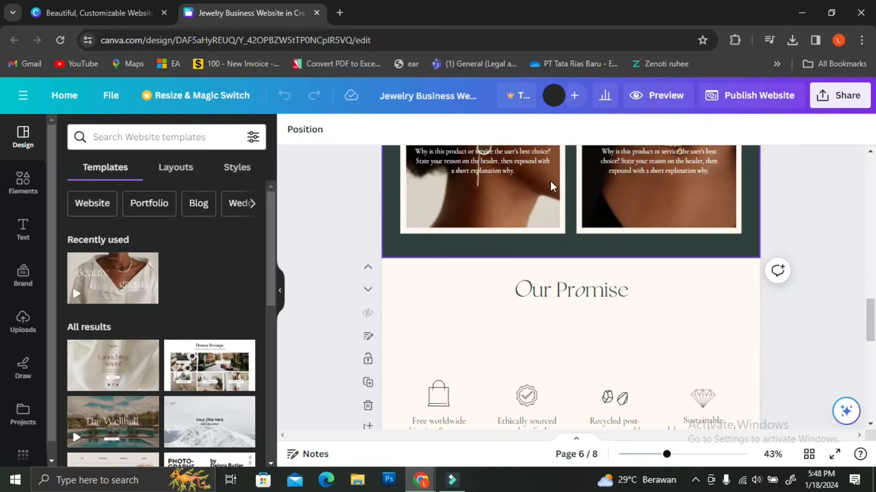
pyautogui.scroll(-8, 640, 244)
pyautogui.scroll(-2, 640, 244)
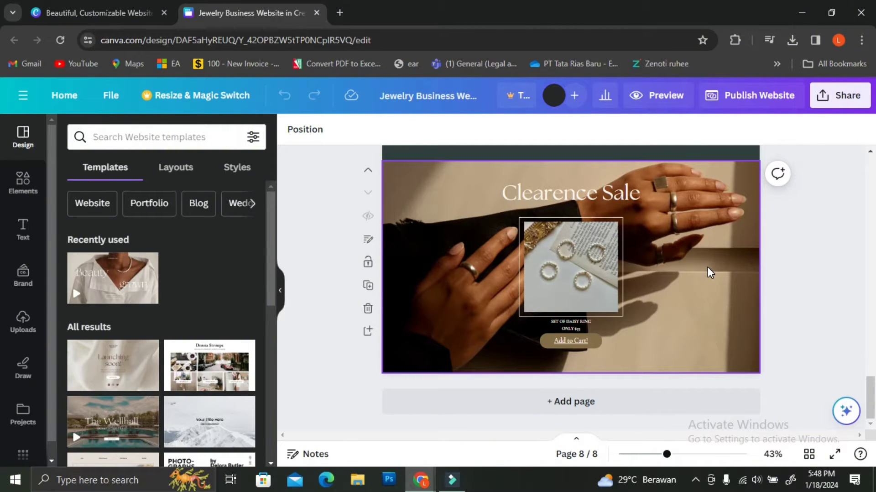
pyautogui.click(527, 408)
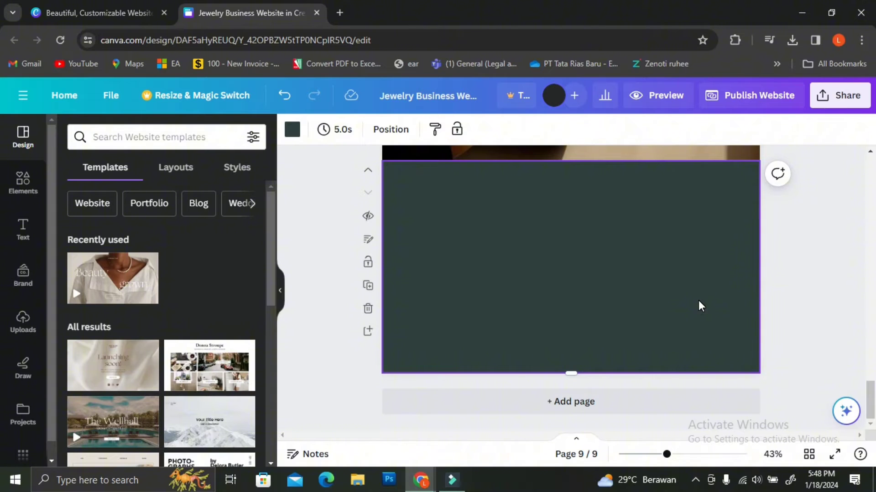
# Search the web for "typeform" in a new browser tab and open the Typeform site
pyautogui.click(340, 14)
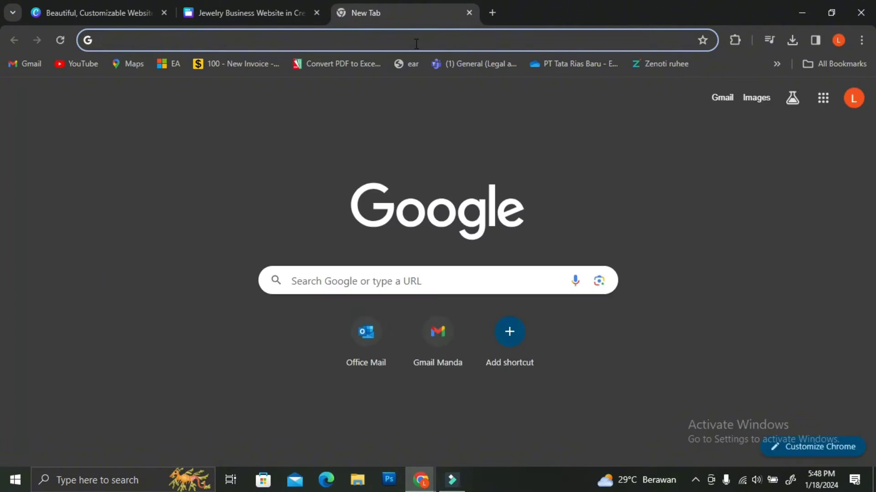
pyautogui.write('typeform')
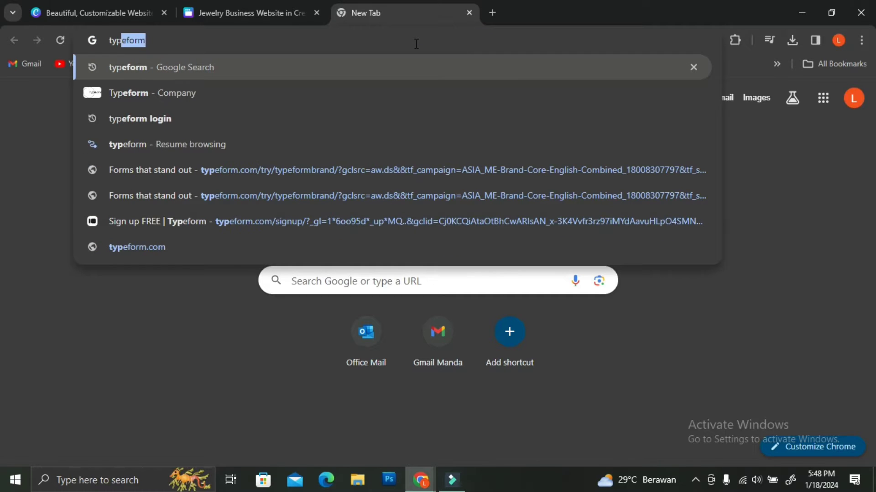
pyautogui.click(409, 83)
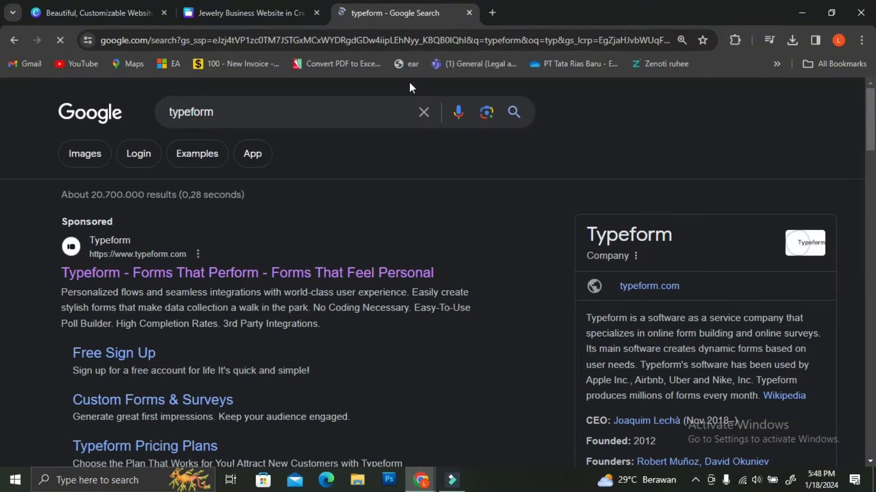
pyautogui.click(221, 269)
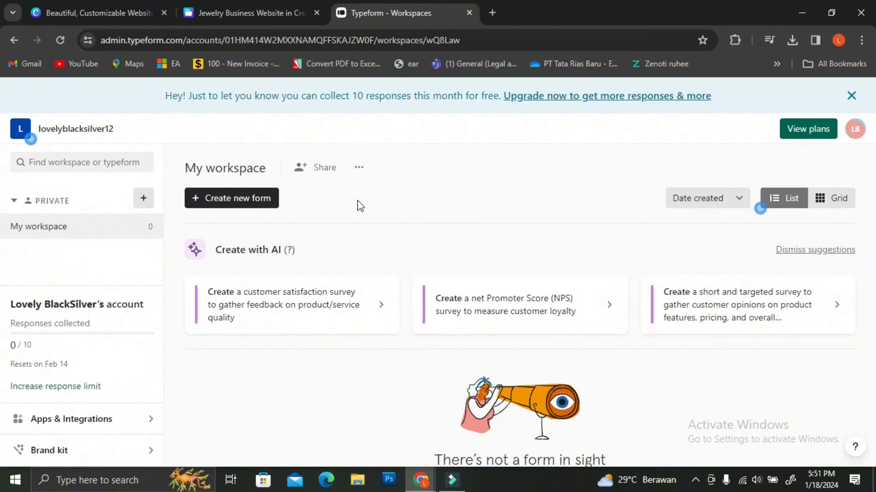
# Start a new form with AI, describe its type as "Newletter", and leave the specific questions blank
pyautogui.click(263, 201)
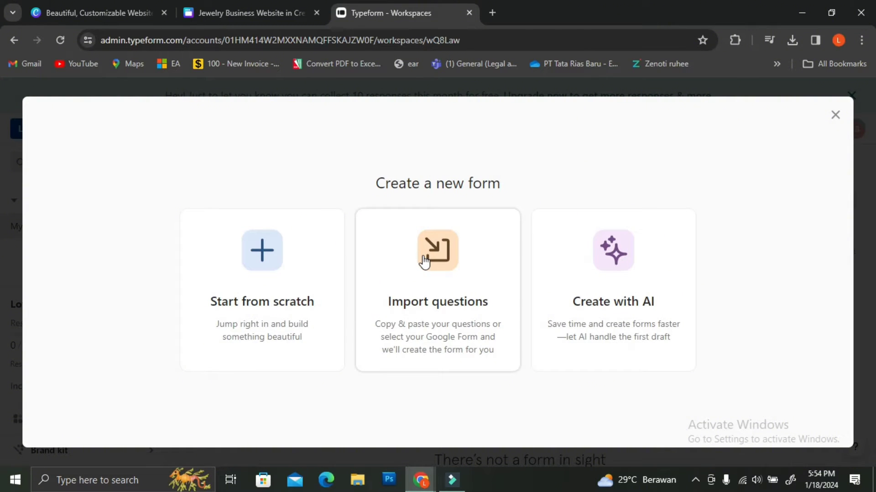
pyautogui.click(638, 264)
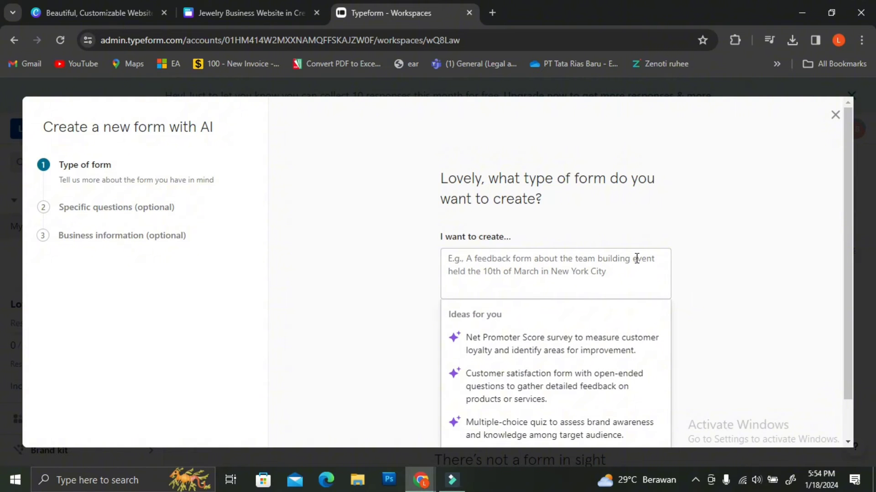
pyautogui.click(609, 271)
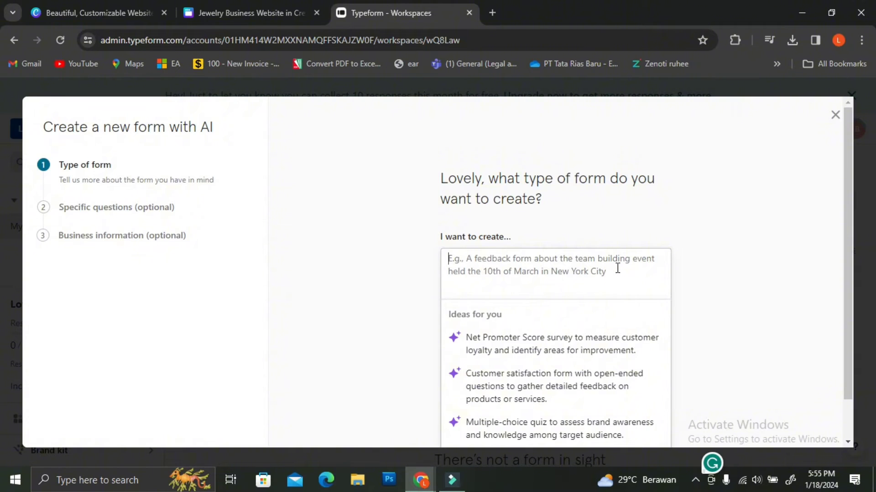
pyautogui.write('Newlette')
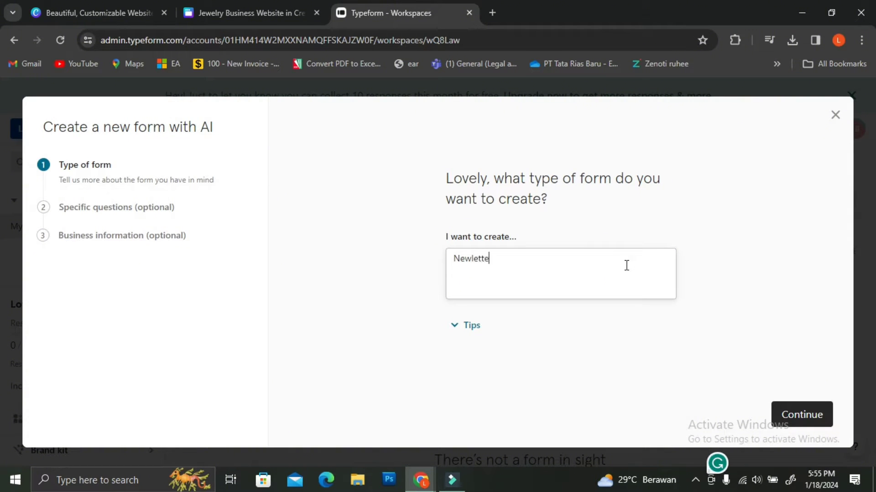
pyautogui.write('r')
pyautogui.click(806, 419)
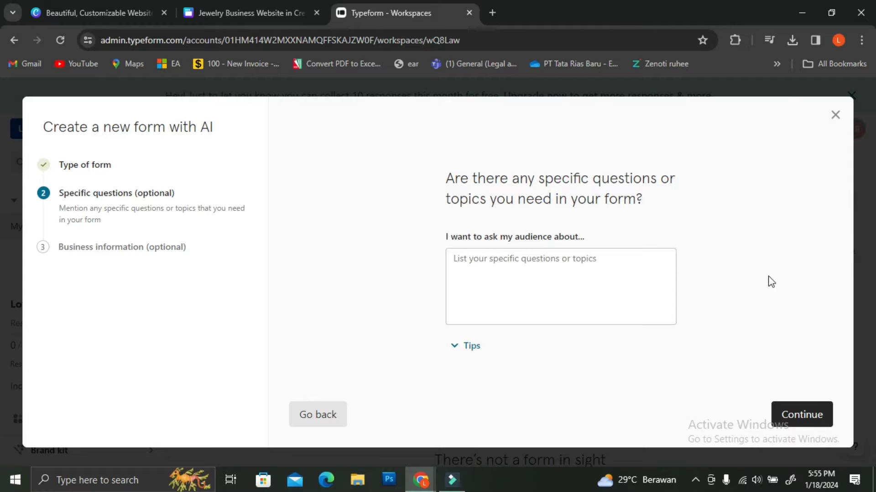
pyautogui.click(821, 418)
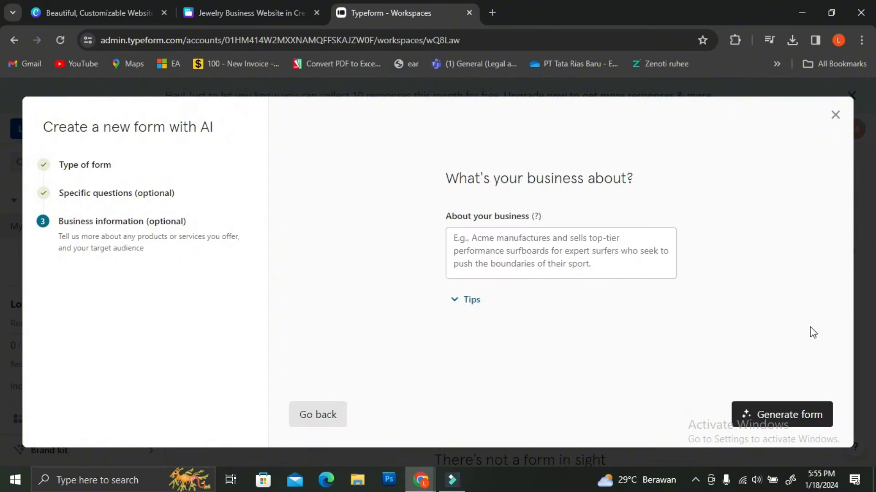
# Describe the business as "I sell handmade jewellry" and generate the form
pyautogui.click(619, 270)
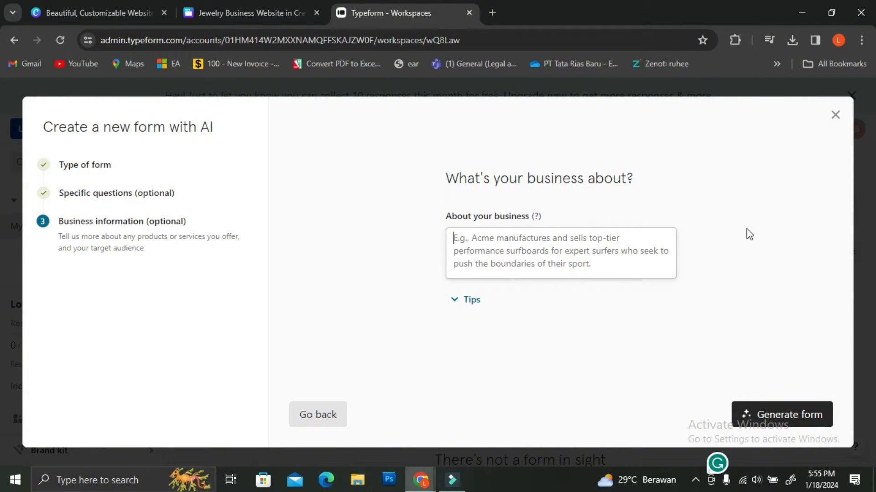
pyautogui.write('I sell')
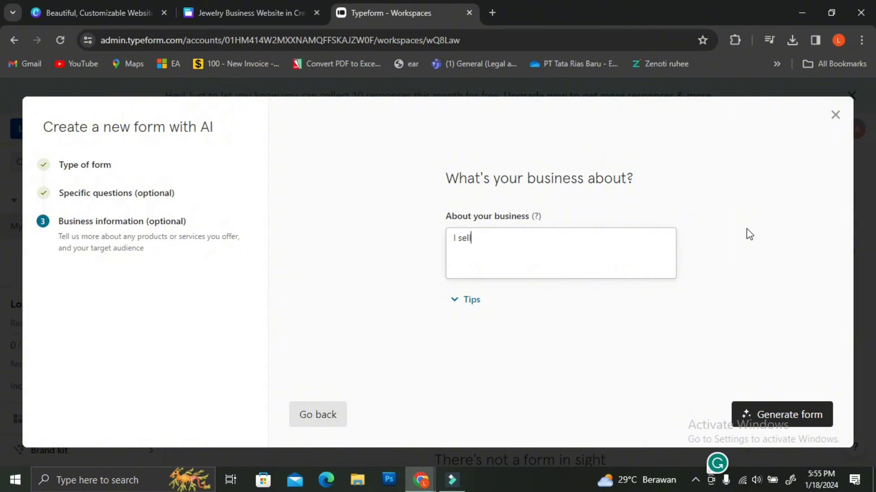
pyautogui.write(' handmade jewell')
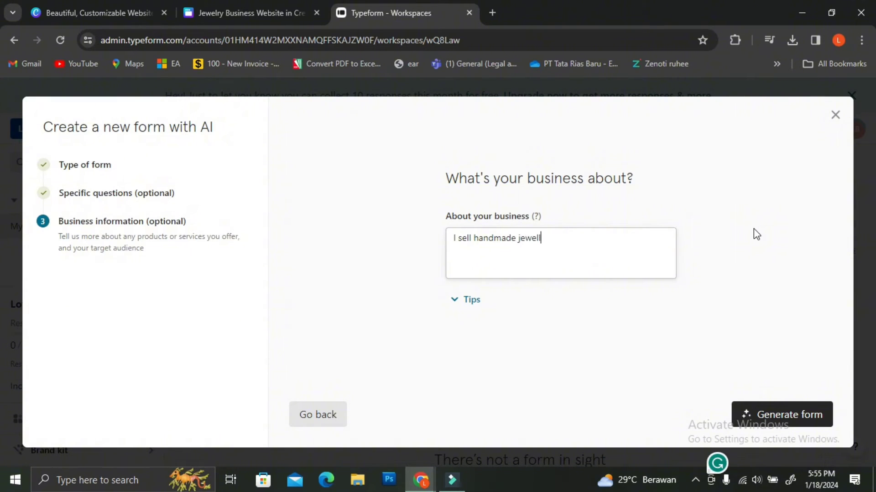
pyautogui.write('ry')
pyautogui.click(799, 407)
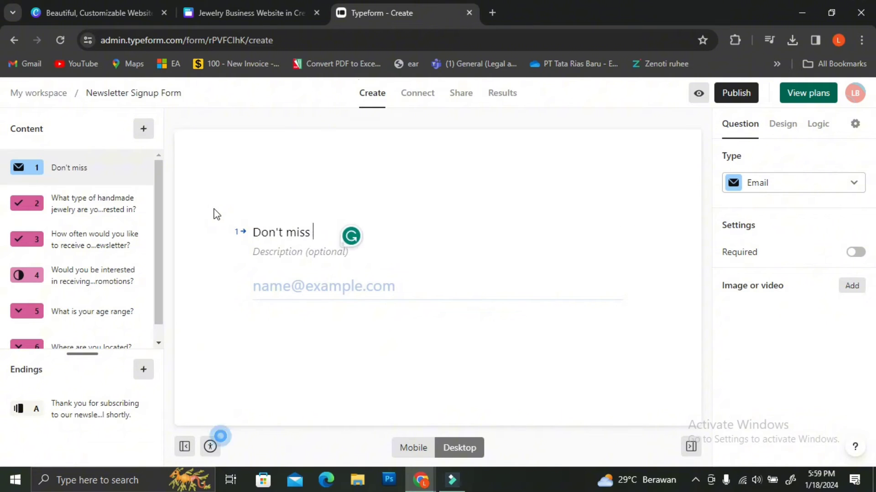
# Finish the title with "out on our promo, subscribe to our newsletter now!" and add description "Keep up to date about our newest release, promo, and many more."
pyautogui.write('out on our promo, subscribe to our newsletter now!')
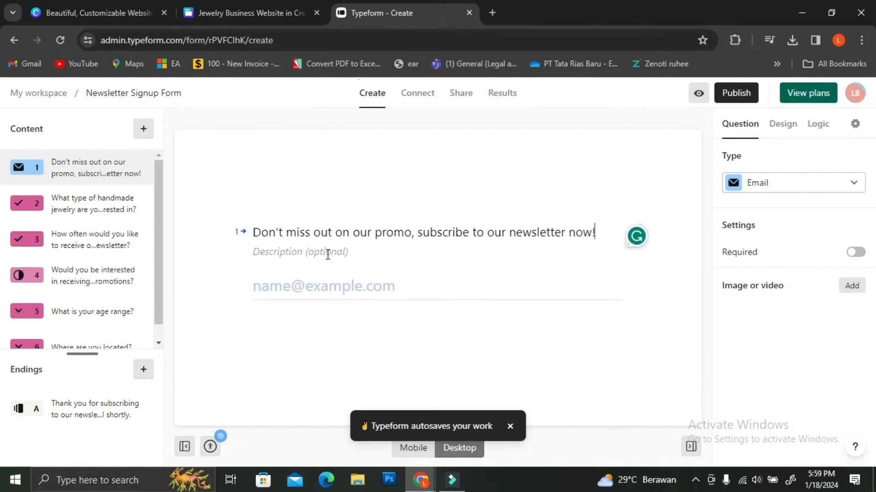
pyautogui.click(269, 252)
pyautogui.write('Keep up to date about our newest release, promo, and many more.')
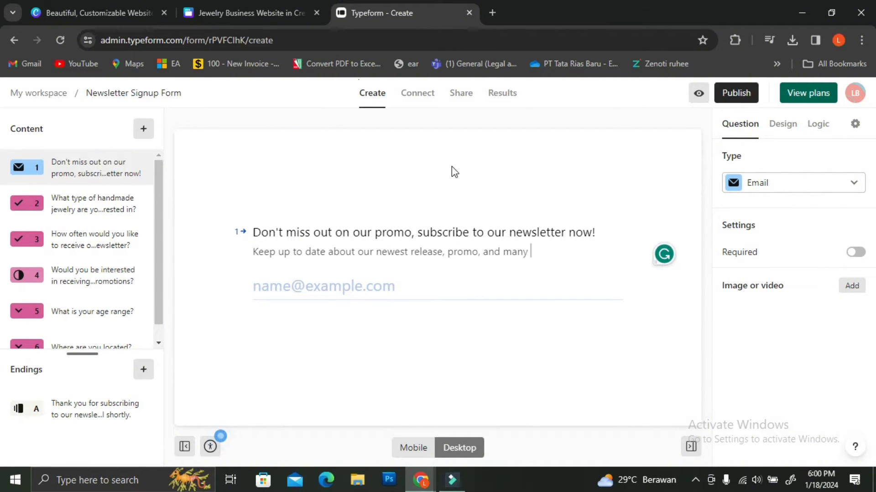
# Try the Barceloneta gallery theme on the form and dismiss the plan upgrade notice
pyautogui.click(790, 135)
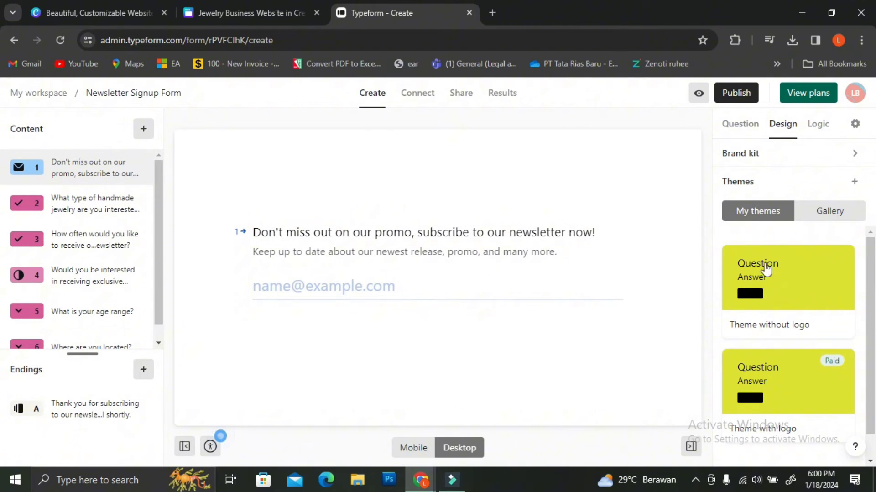
pyautogui.scroll(-1, 829, 276)
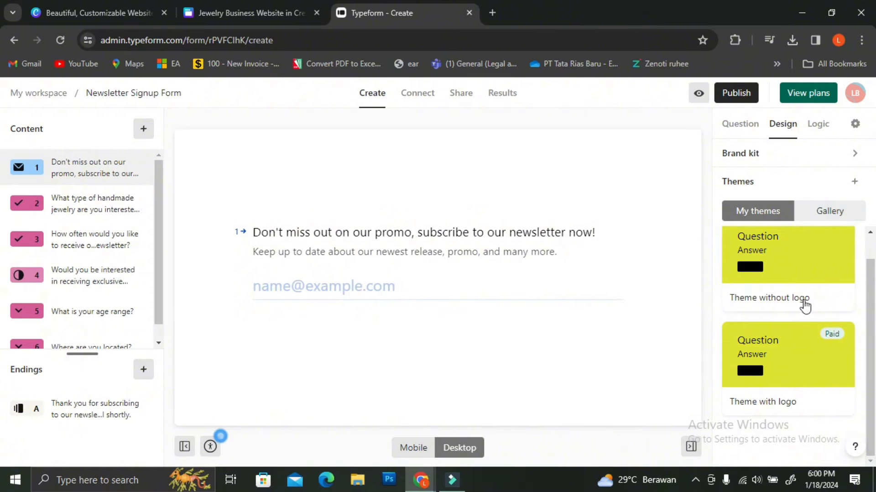
pyautogui.scroll(-4, 805, 307)
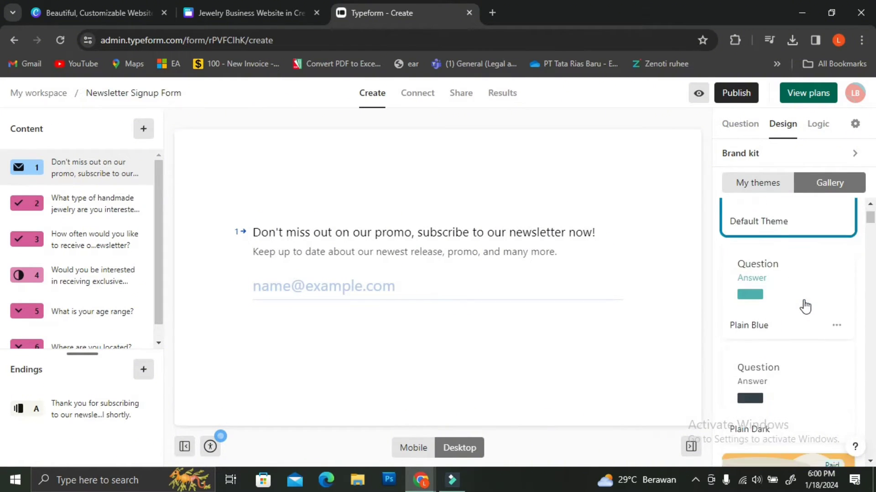
pyautogui.scroll(-3, 806, 306)
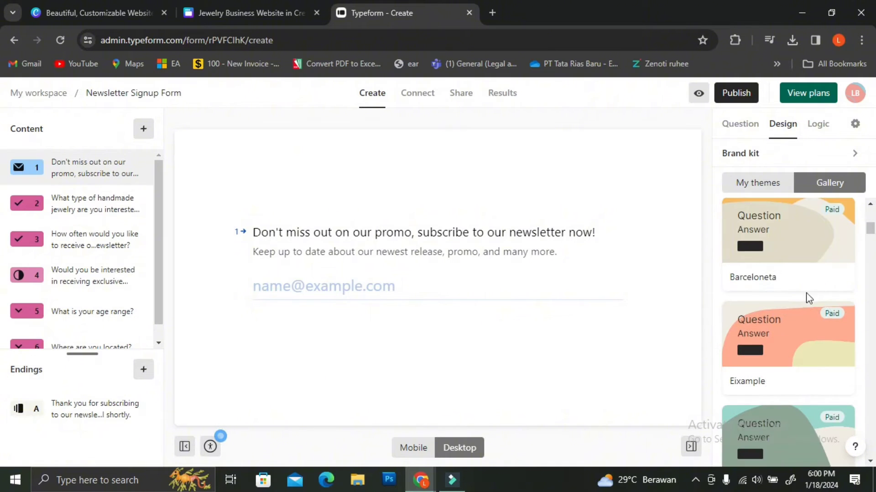
pyautogui.moveTo(840, 215)
pyautogui.click(826, 226)
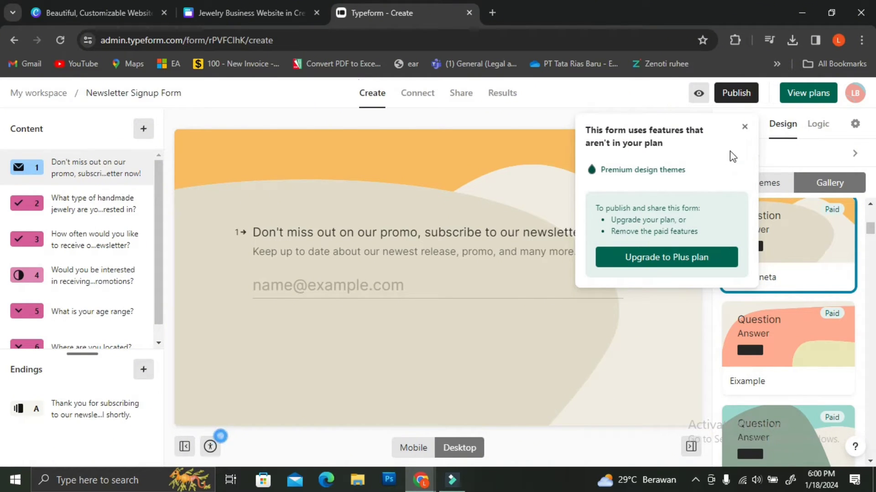
pyautogui.click(744, 126)
# Apply the Plain Mud gallery theme to the form
pyautogui.scroll(-1, 816, 278)
pyautogui.scroll(-5, 812, 278)
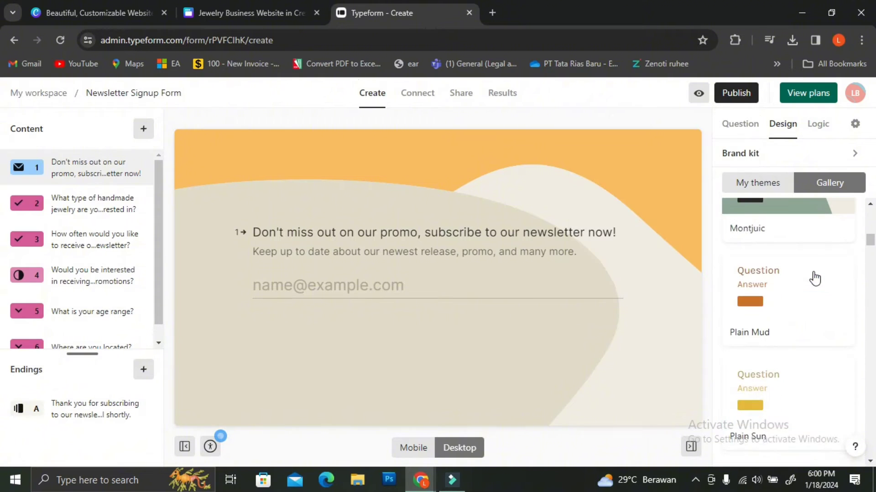
pyautogui.scroll(-2, 791, 309)
pyautogui.click(787, 225)
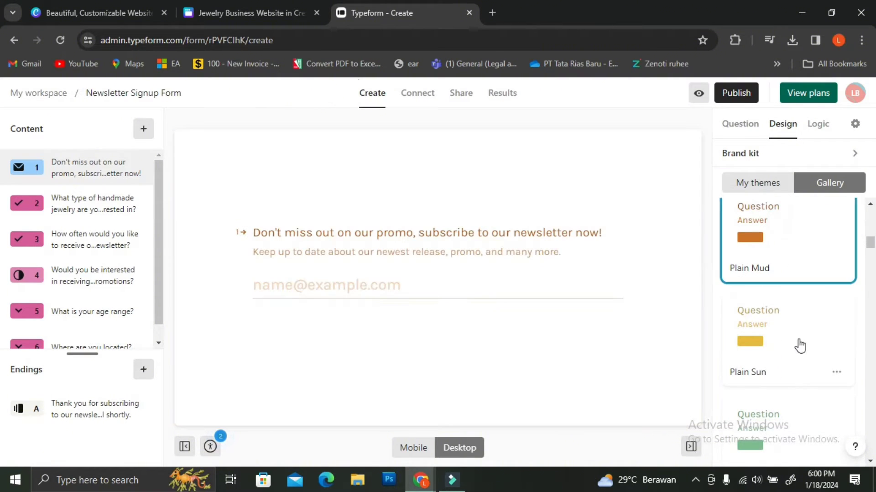
# Apply the Plain Grass gallery theme to the newsletter form and publish the form
pyautogui.scroll(-2, 799, 352)
pyautogui.click(796, 355)
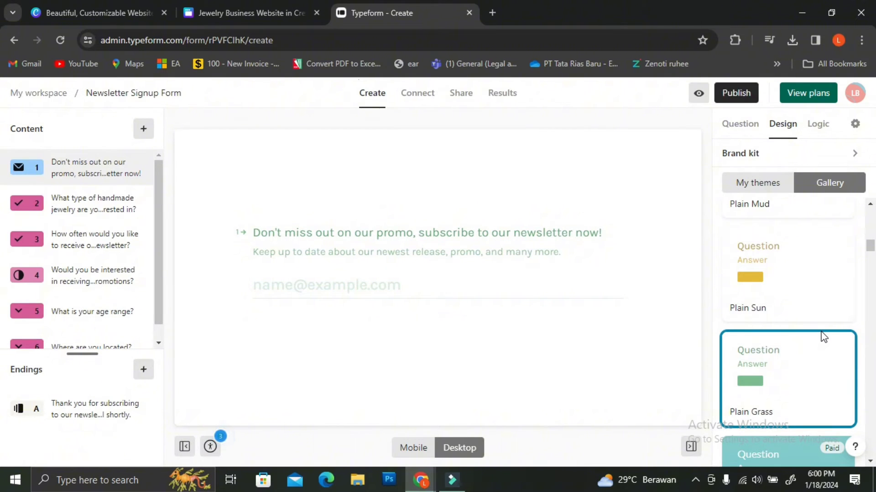
pyautogui.click(737, 93)
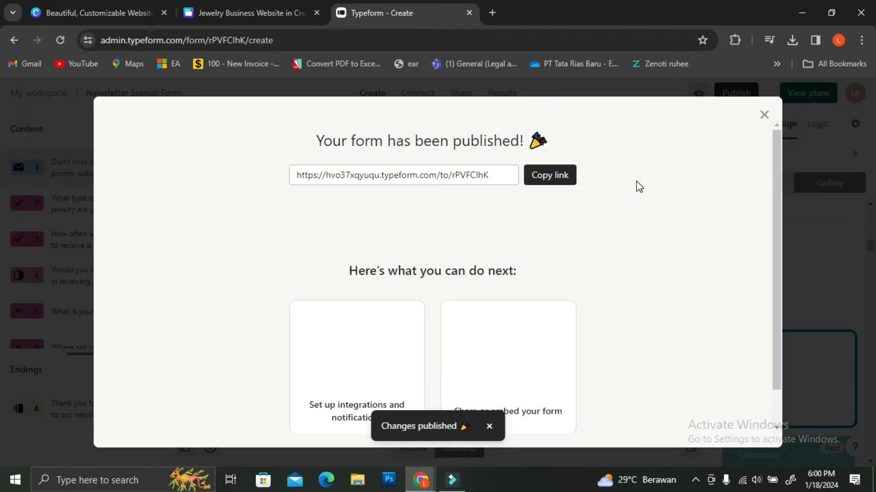
# Copy the published form's link into a new blank Word document and label it "Newsletter" on the line below
pyautogui.click(531, 181)
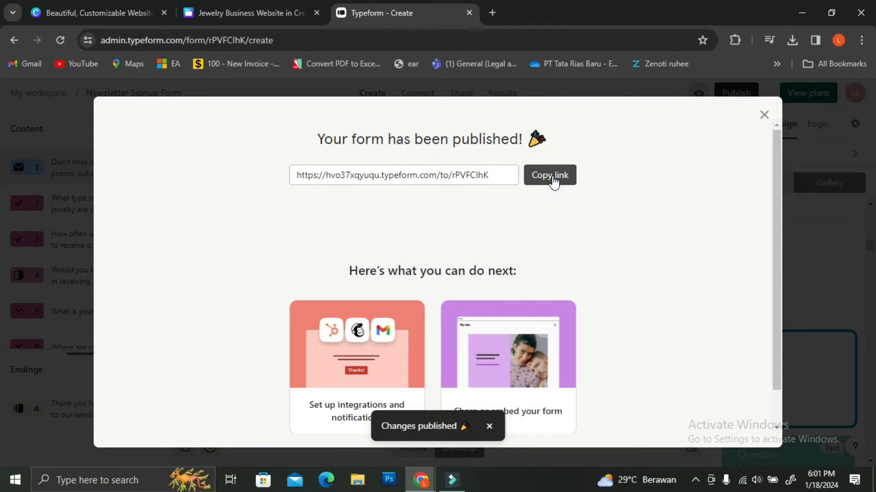
pyautogui.press('super')
pyautogui.write('word')
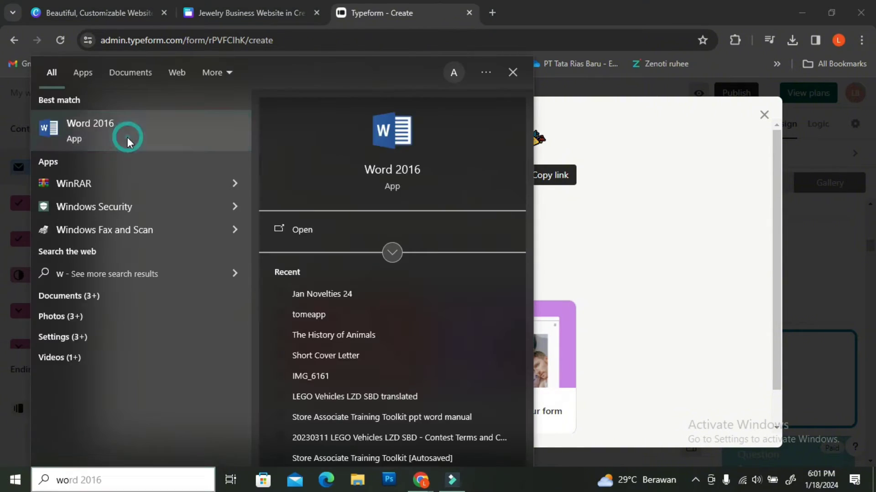
pyautogui.click(128, 137)
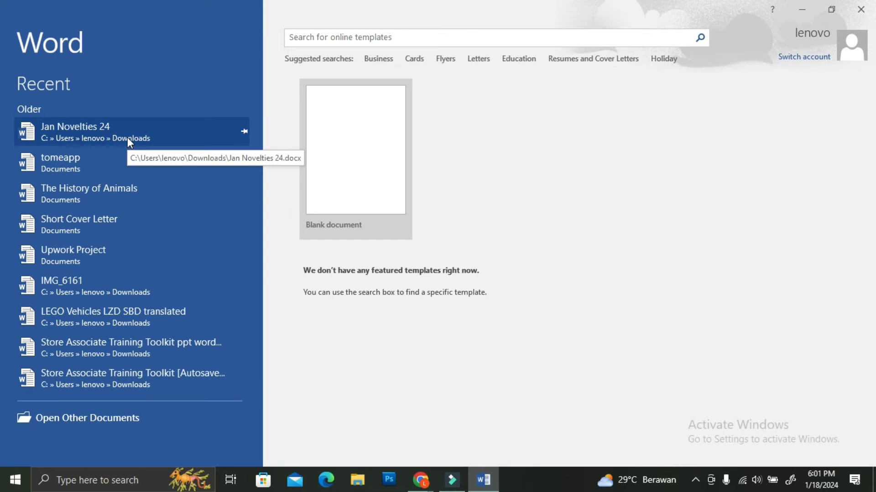
pyautogui.click(585, 95)
pyautogui.click(368, 135)
pyautogui.write('v')
pyautogui.press('BackSpace')
pyautogui.hotkey('ctrl', 'v')
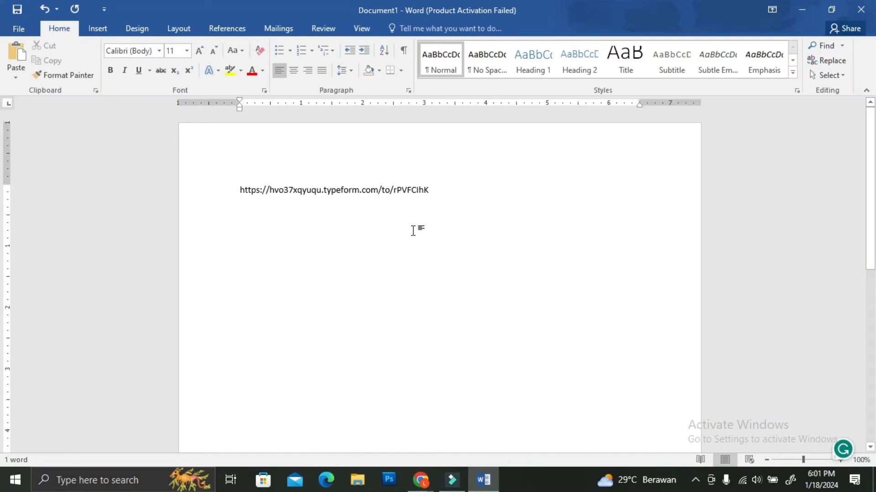
pyautogui.press('Return')
pyautogui.write('Newsletter')
# Switch back to the jewelry website design in Canva and look over the pages around the Contact section
pyautogui.click(422, 480)
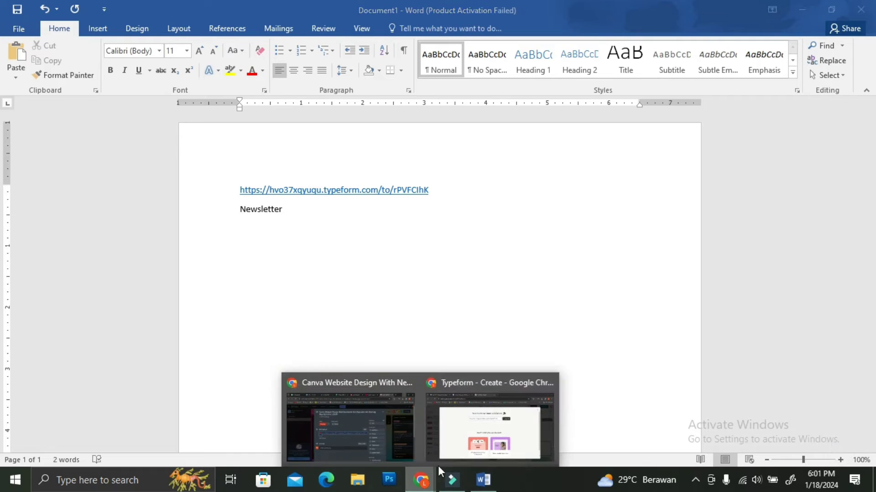
pyautogui.click(480, 425)
pyautogui.click(105, 13)
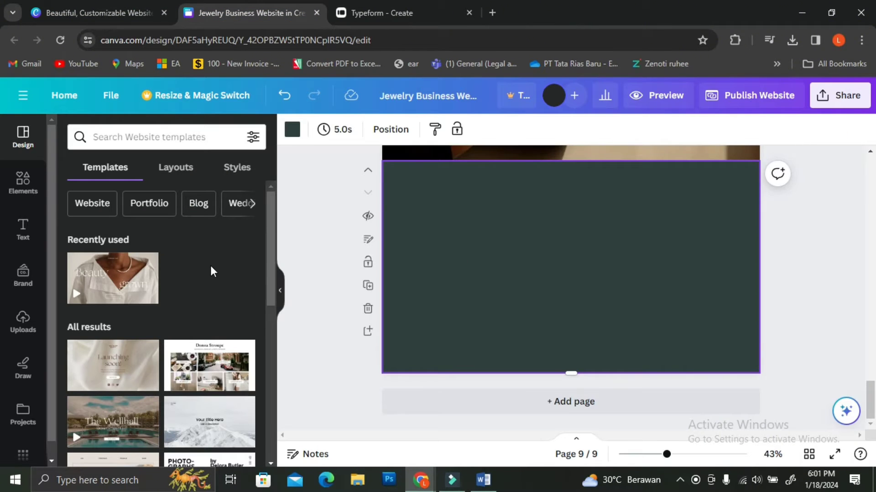
pyautogui.scroll(15, 638, 259)
pyautogui.scroll(-8, 638, 259)
pyautogui.click(591, 315)
pyautogui.scroll(-3, 591, 315)
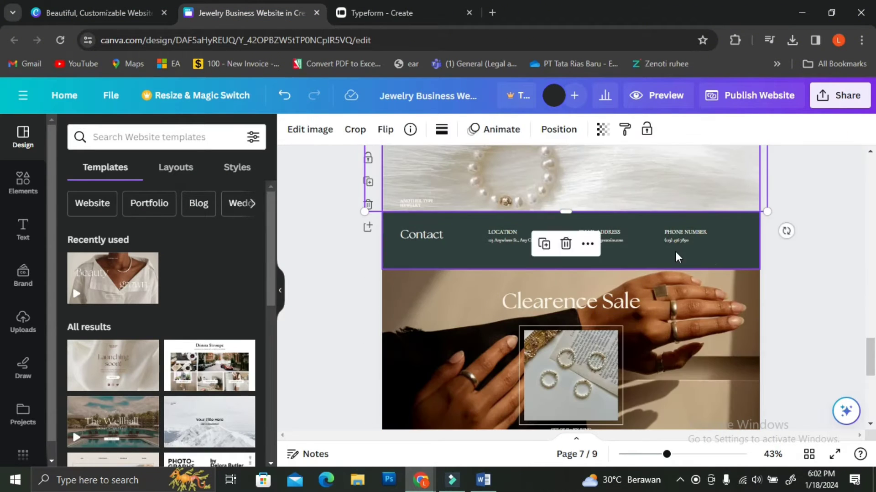
# Try to copy content from the pages around the Contact section onto the empty last page, allowing clipboard access
pyautogui.rightClick(724, 249)
pyautogui.click(707, 196)
pyautogui.scroll(-6, 719, 235)
pyautogui.click(669, 284)
pyautogui.scroll(7, 669, 284)
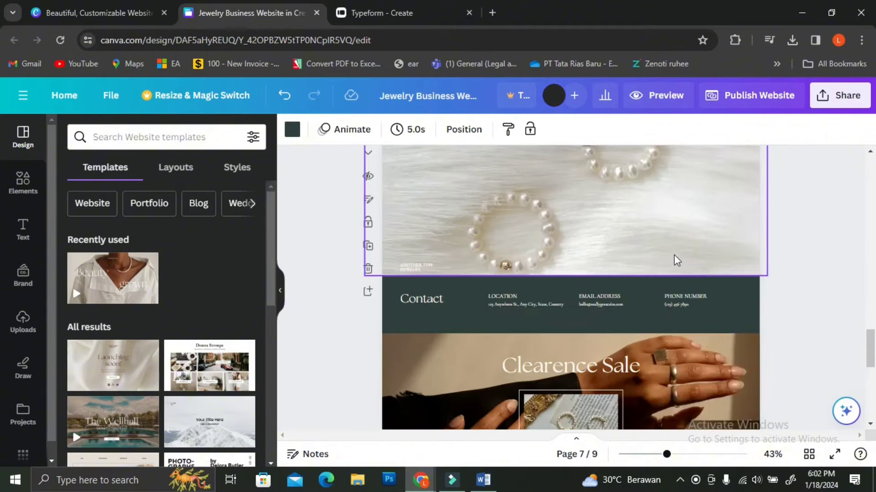
pyautogui.rightClick(674, 257)
pyautogui.click(716, 105)
pyautogui.scroll(-9, 662, 183)
pyautogui.rightClick(613, 206)
pyautogui.click(712, 271)
pyautogui.click(264, 71)
pyautogui.scroll(6, 607, 280)
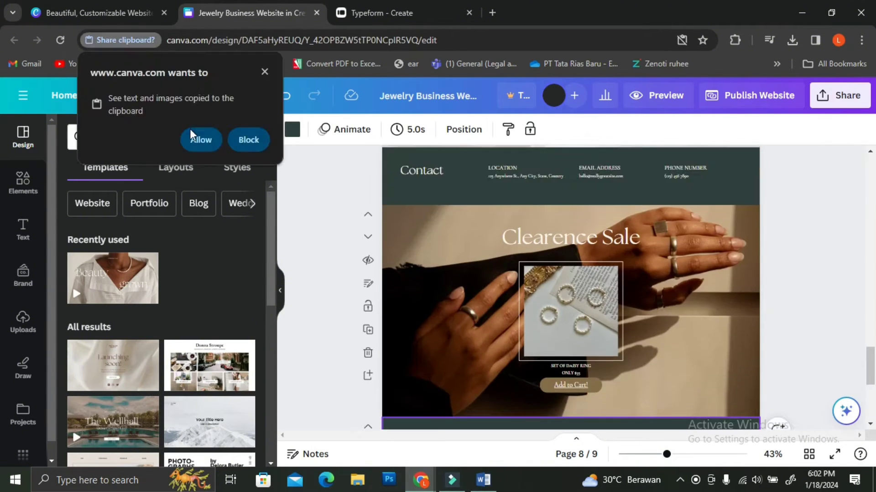
pyautogui.click(197, 137)
pyautogui.scroll(-6, 607, 279)
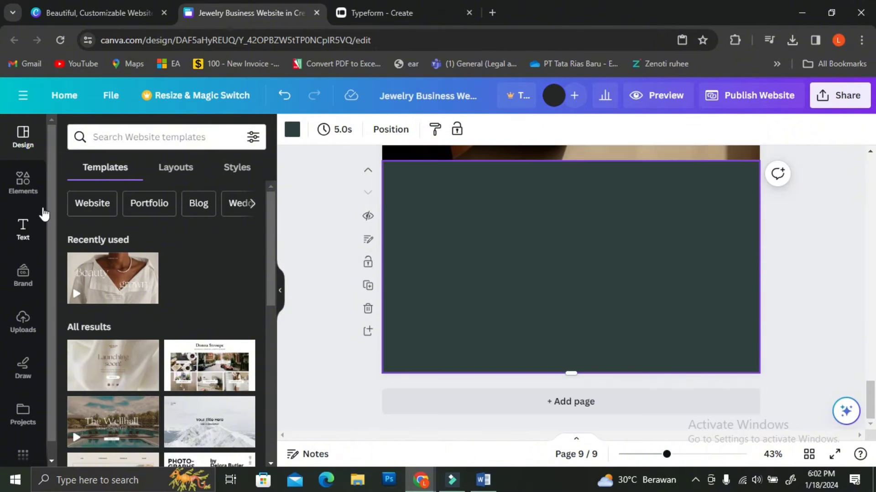
# Search the elements library for "jewelry" and show its photo results
pyautogui.click(156, 144)
pyautogui.write('jewelry')
pyautogui.press('Return')
pyautogui.click(23, 183)
pyautogui.click(140, 136)
pyautogui.write('jewelry')
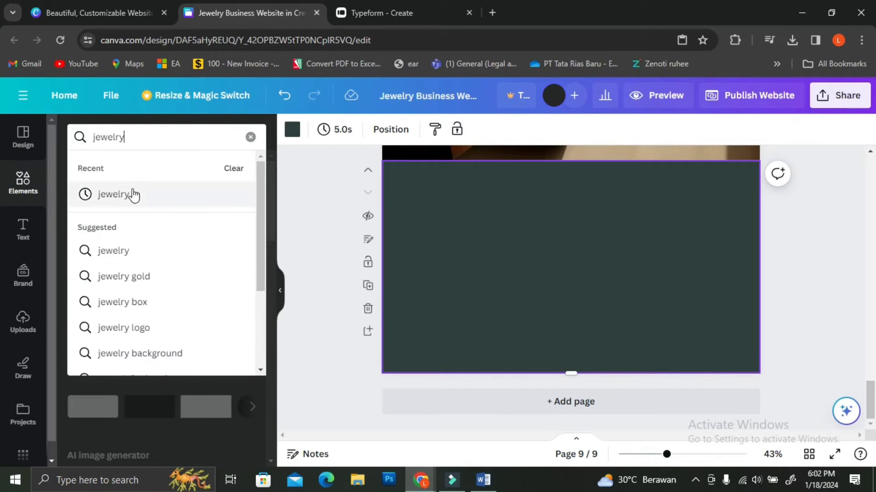
pyautogui.click(133, 193)
pyautogui.click(237, 328)
# Place the photo of the woman wearing layered necklaces along the last page's right edge, enlarged to the page's full height
pyautogui.moveTo(135, 263); pyautogui.dragTo(524, 275)
pyautogui.moveTo(538, 278); pyautogui.dragTo(712, 256)
pyautogui.moveTo(641, 333); pyautogui.dragTo(618, 373)
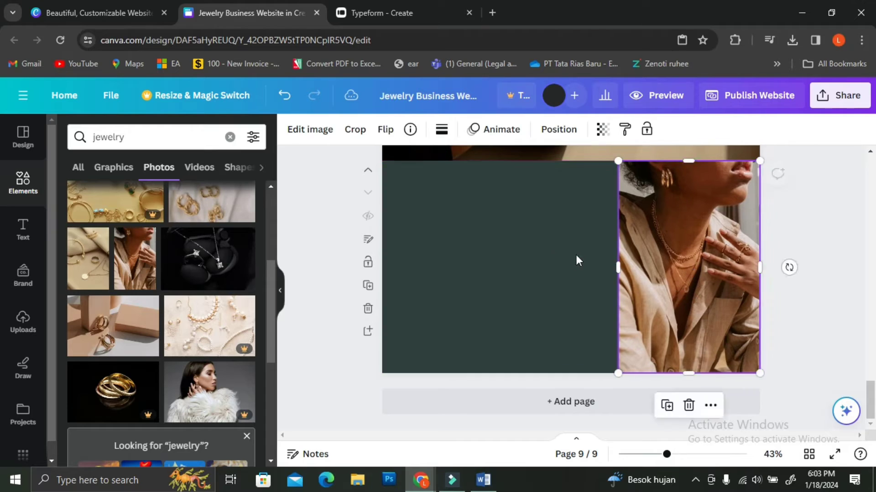
# Copy the "Clearence Sale" heading onto the last page and position it in the empty area beside the photo
pyautogui.click(23, 229)
pyautogui.scroll(5, 528, 249)
pyautogui.click(556, 300)
pyautogui.hotkey('ctrl', 'c')
pyautogui.scroll(-4, 475, 354)
pyautogui.click(480, 334)
pyautogui.hotkey('ctrl', 'v')
pyautogui.moveTo(550, 254); pyautogui.dragTo(475, 289)
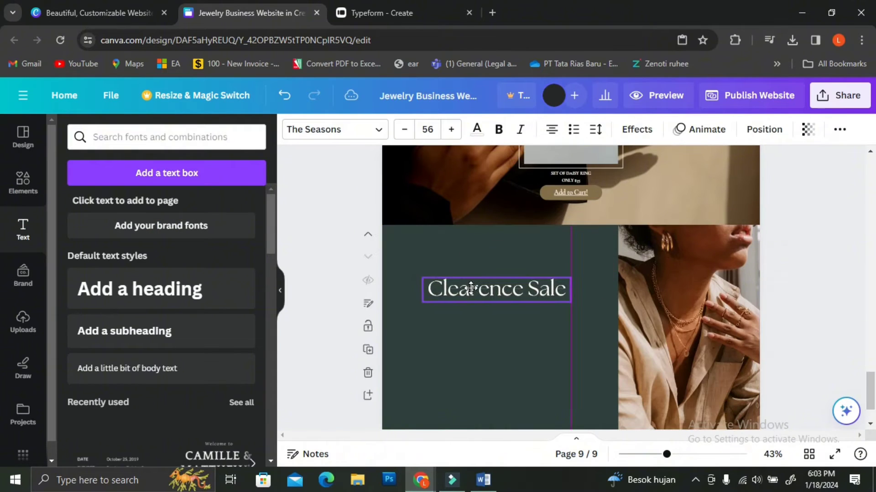
# Set the last page's background to the dark reddish brown from the photo colours
pyautogui.click(479, 356)
pyautogui.click(293, 129)
pyautogui.click(207, 206)
pyautogui.click(207, 377)
pyautogui.click(104, 377)
pyautogui.scroll(-2, 530, 270)
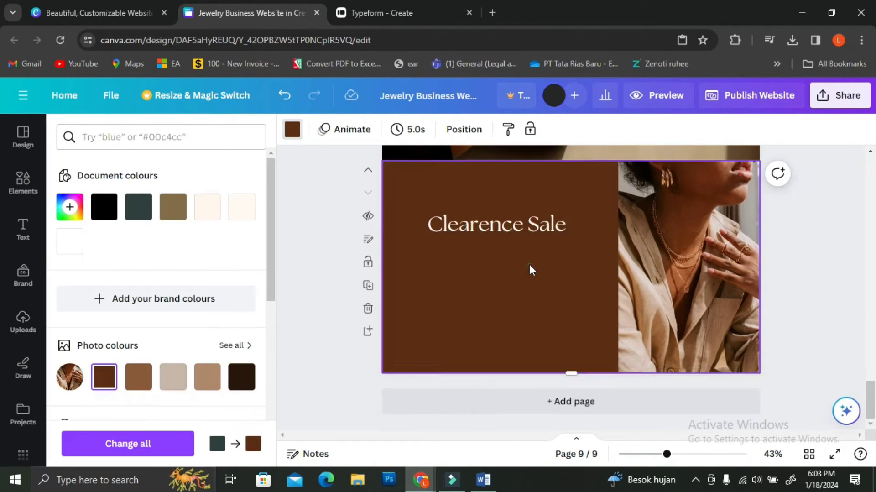
# Replace the copied heading's text with "Don't miss out!"
pyautogui.click(533, 215)
pyautogui.doubleClick(532, 215)
pyautogui.write("Don't M")
pyautogui.press('BackSpace')
pyautogui.write('miss out?')
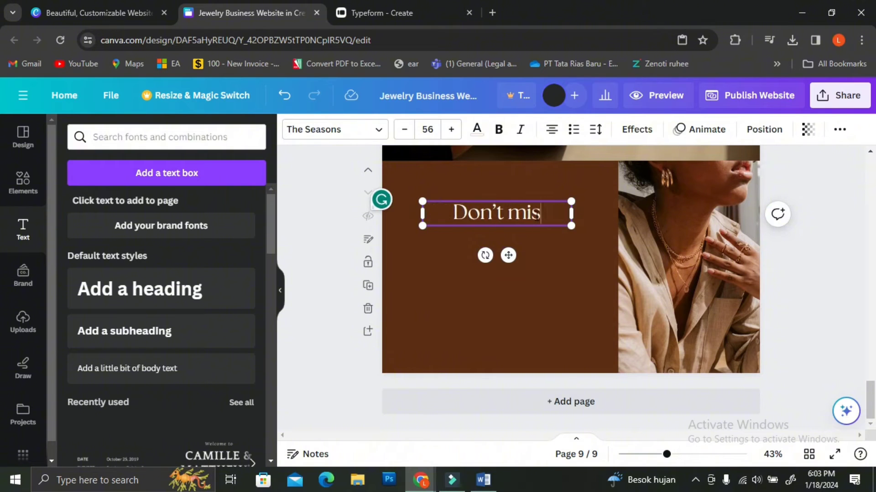
pyautogui.press('BackSpace')
pyautogui.write('!')
pyautogui.click(545, 260)
# Duplicate the "Don't miss out!" heading directly below it and change the copy's text to "Subscribe to us now!"
pyautogui.click(536, 220)
pyautogui.hotkey('ctrl', 'c')
pyautogui.hotkey('ctrl', 'v')
pyautogui.moveTo(535, 223); pyautogui.dragTo(531, 270)
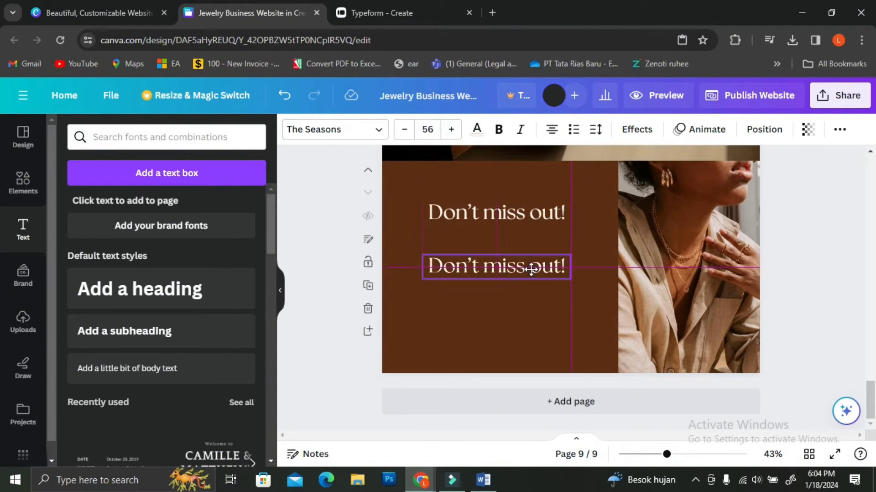
pyautogui.doubleClick(530, 270)
pyautogui.write('Subscribe to us now!')
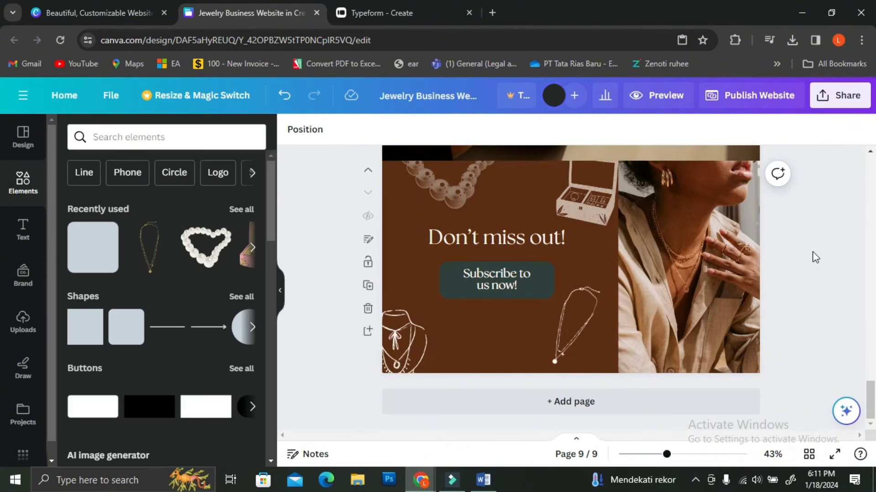
# Link the "Subscribe to us now!" text to the Typeform address copied from the Word document
pyautogui.click(489, 282)
pyautogui.click(558, 236)
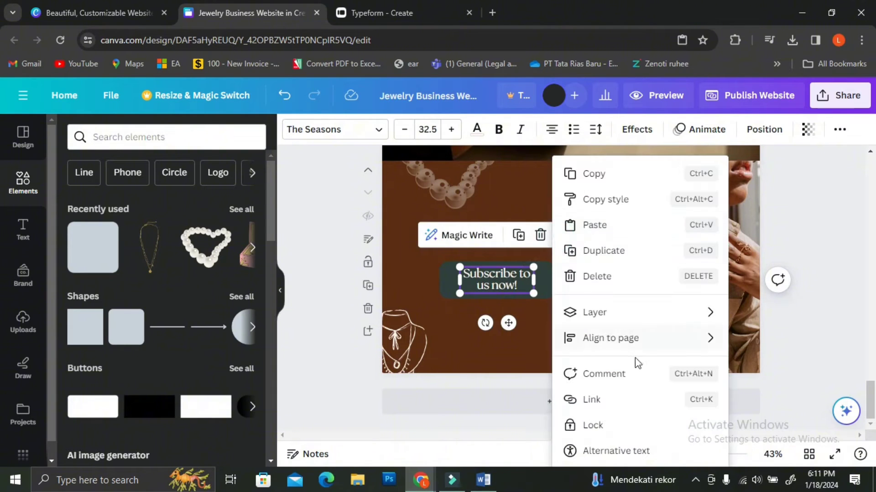
pyautogui.click(637, 401)
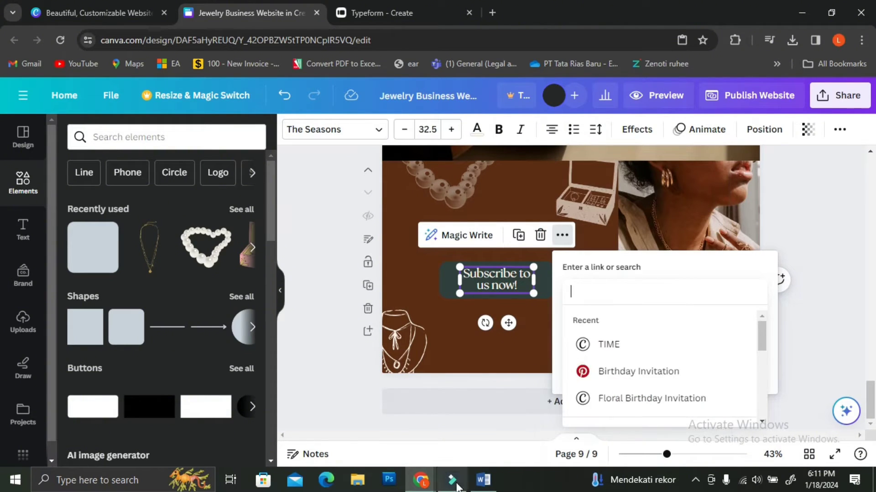
pyautogui.click(483, 480)
pyautogui.click(183, 187)
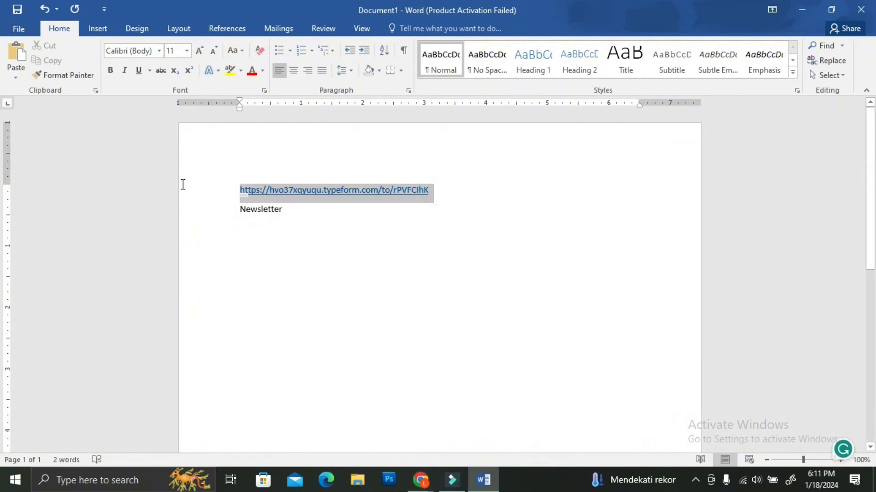
pyautogui.hotkey('ctrl', 'c')
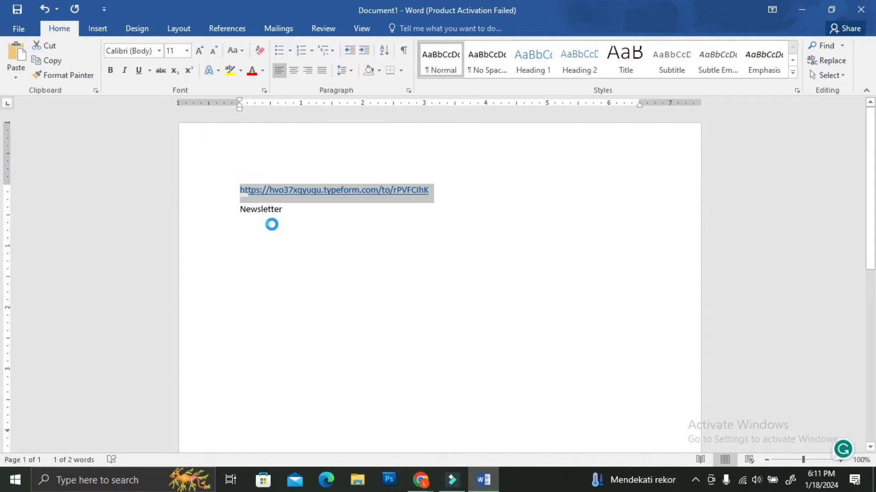
pyautogui.hotkey('alt', 'Tab')
pyautogui.click(601, 290)
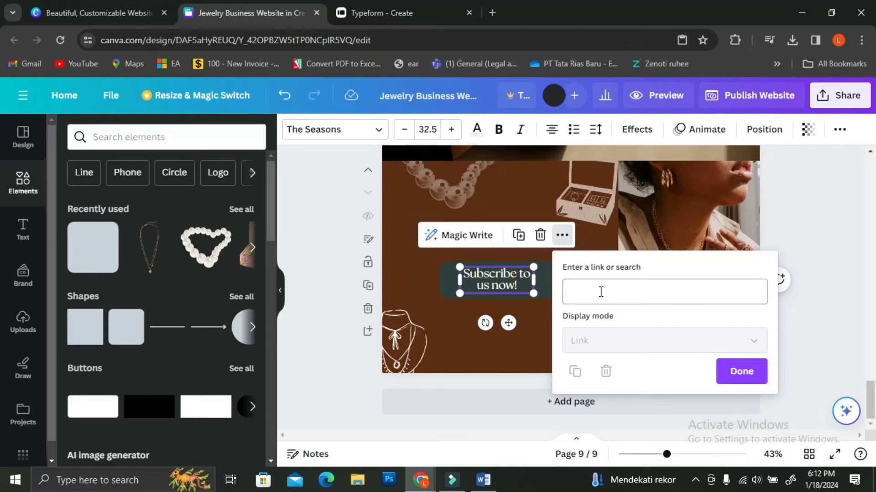
pyautogui.hotkey('ctrl', 'v')
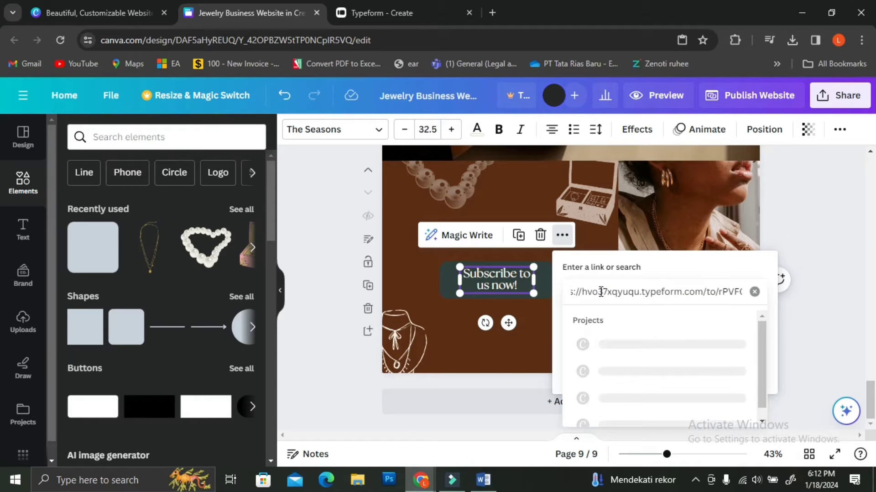
pyautogui.press('Return')
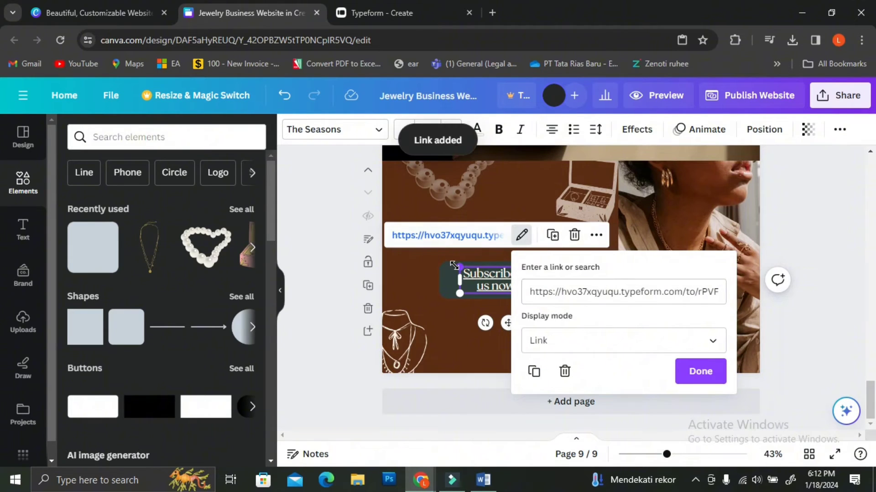
# Link the green button shape behind "Subscribe to us now!" to the same Typeform address
pyautogui.click(453, 281)
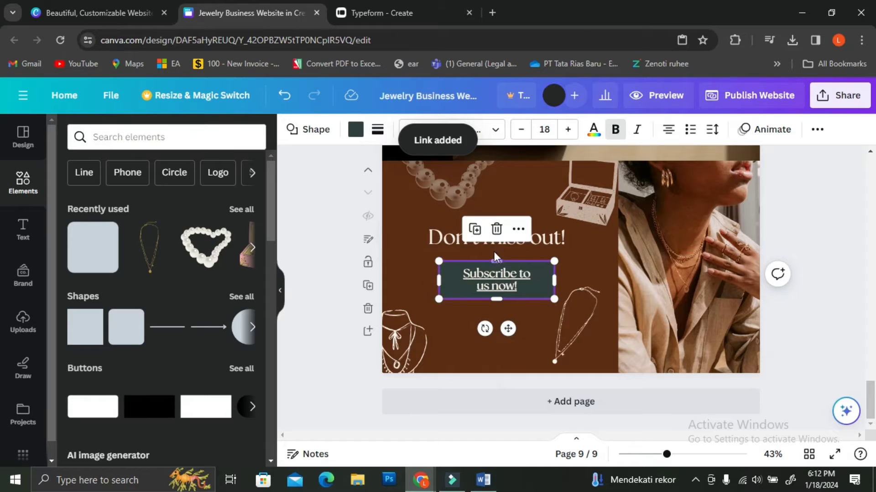
pyautogui.click(518, 230)
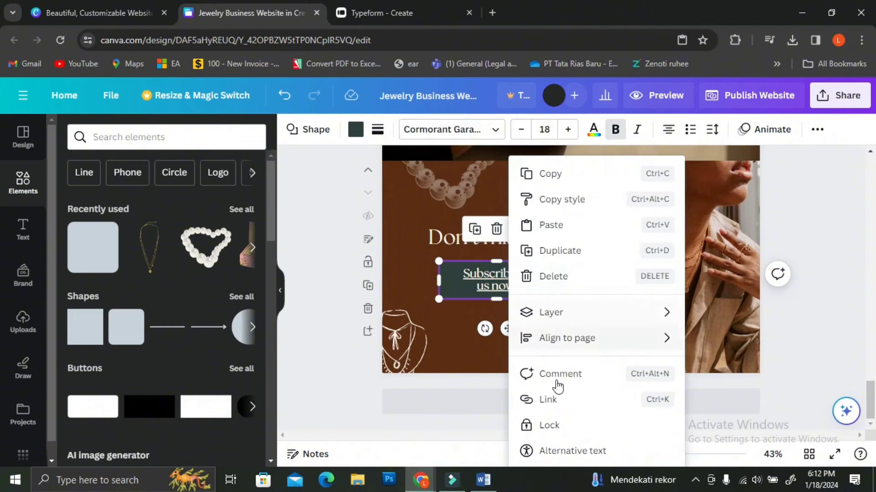
pyautogui.click(557, 400)
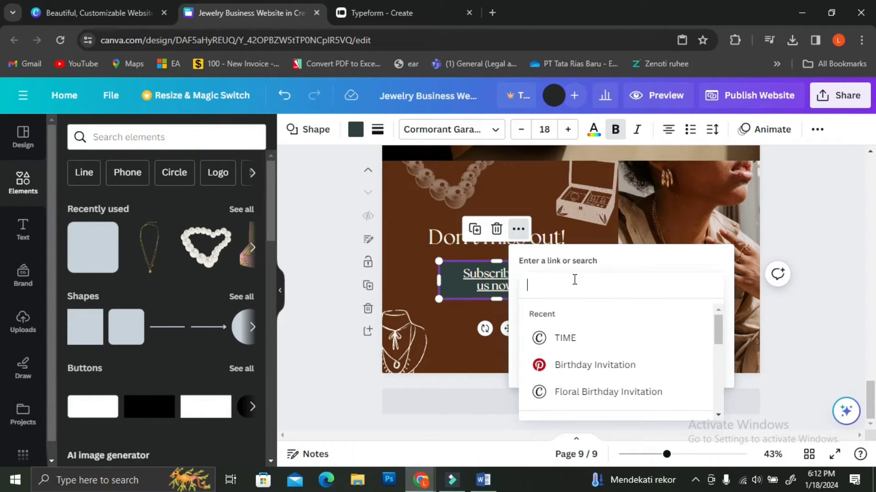
pyautogui.hotkey('ctrl', 'v')
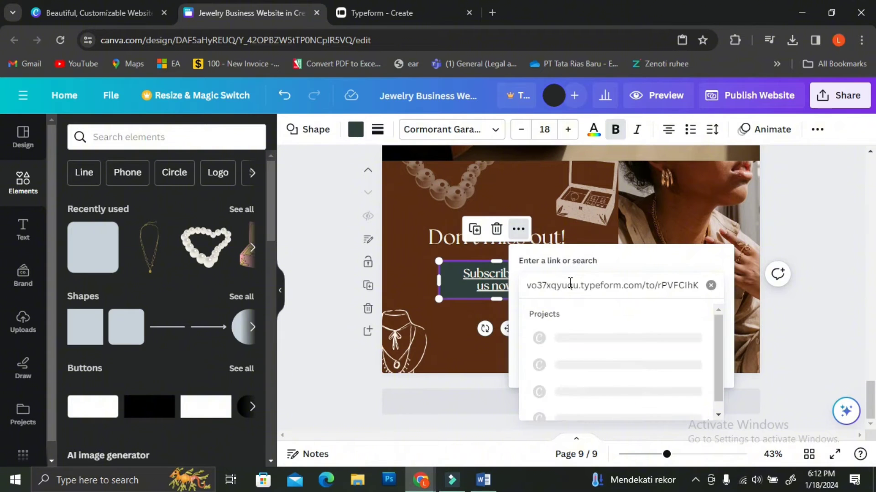
pyautogui.press('Return')
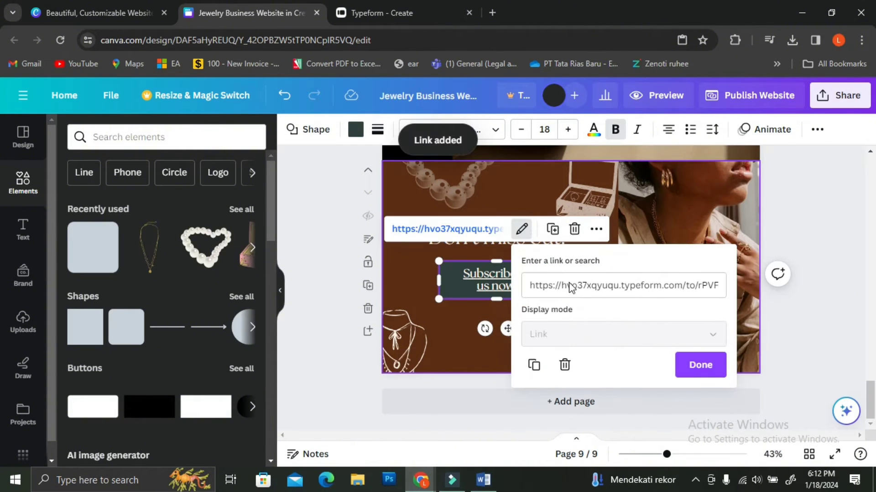
pyautogui.click(688, 366)
pyautogui.click(812, 231)
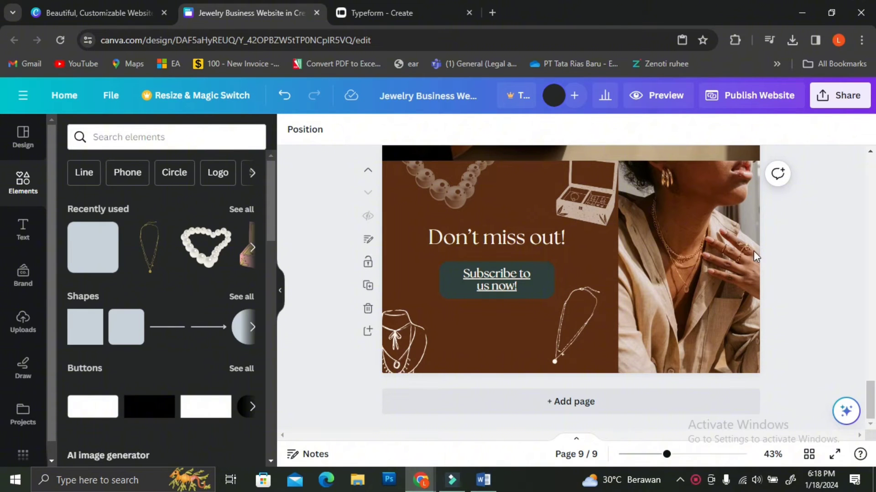
# Switch back to Typeform, dismiss the publishing notice and open the newsletter form's integrations
pyautogui.click(401, 14)
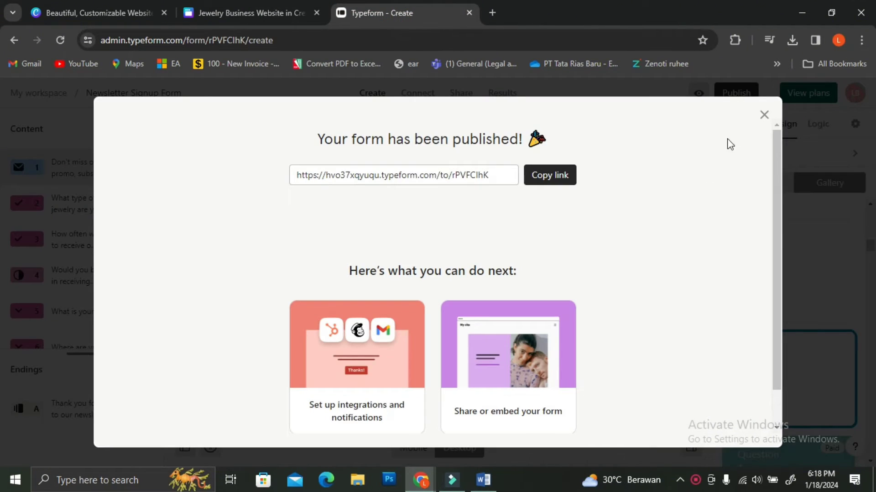
pyautogui.click(764, 113)
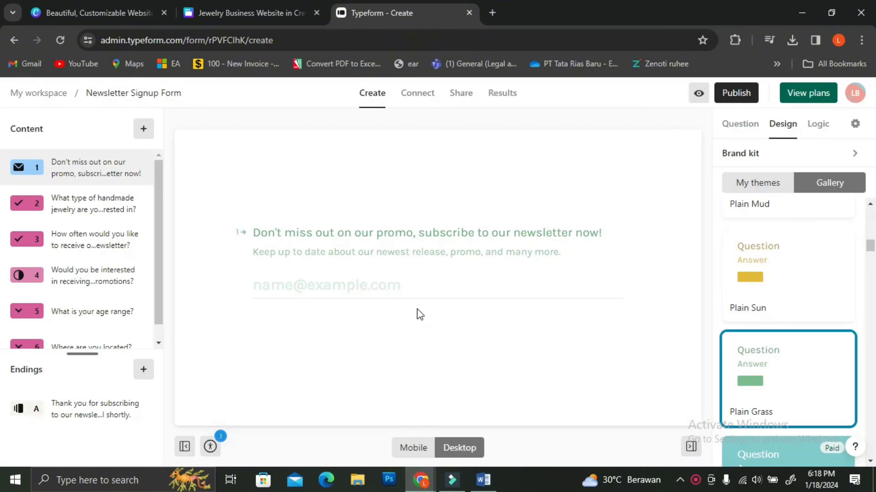
pyautogui.click(417, 94)
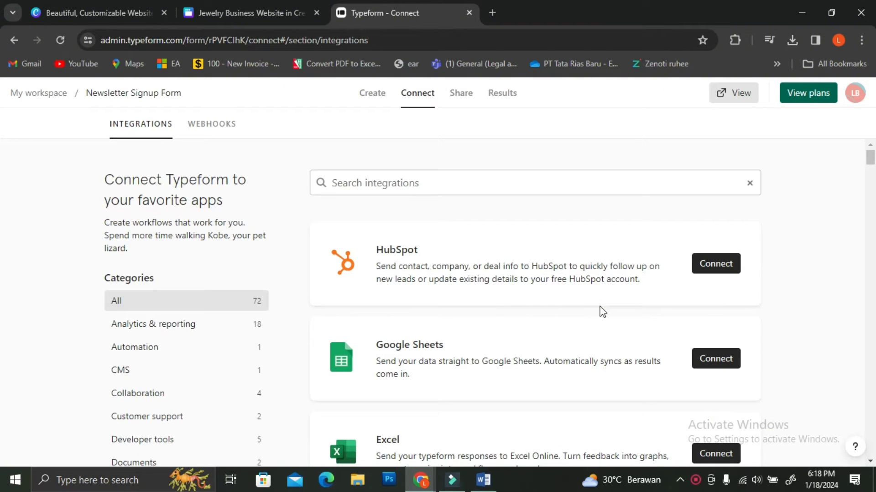
# Browse the integrations available for the newsletter form and check the subscribe section on the Canva website
pyautogui.scroll(-6, 456, 362)
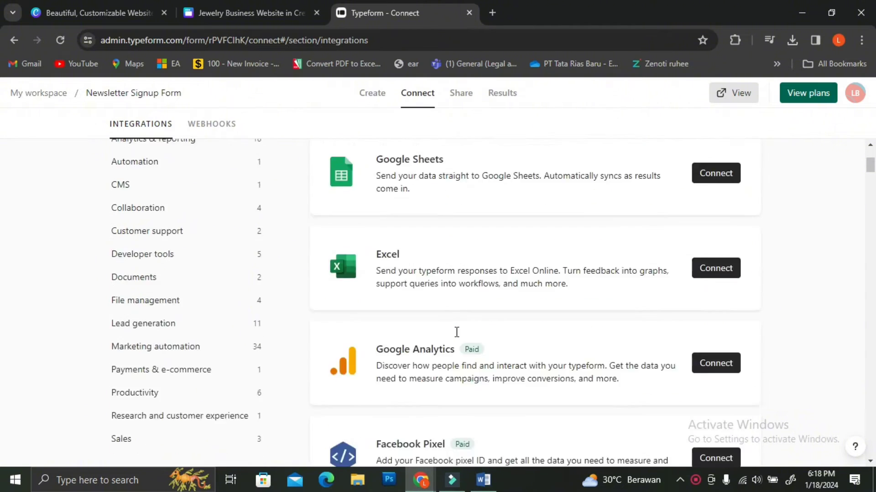
pyautogui.scroll(-5, 441, 343)
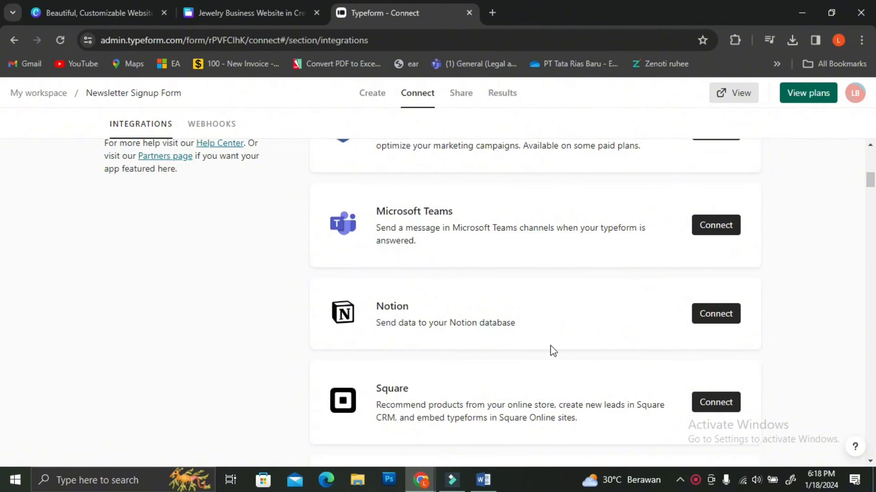
pyautogui.scroll(10, 554, 350)
pyautogui.scroll(2, 554, 351)
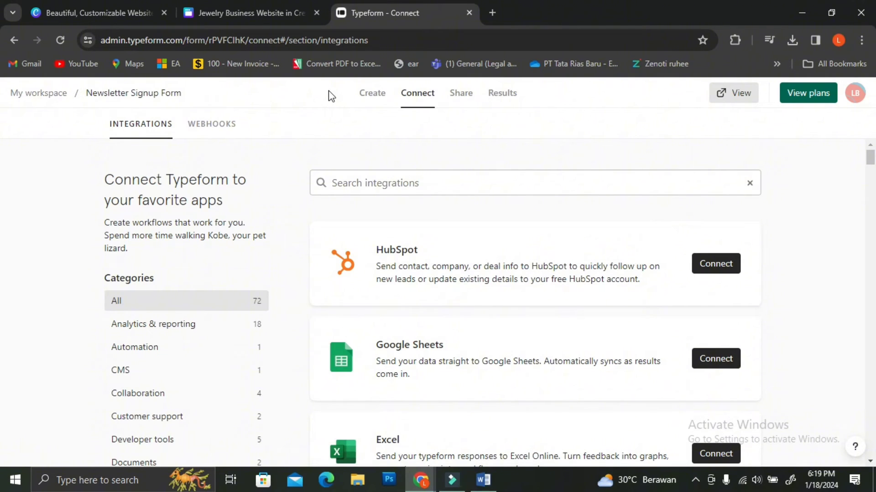
pyautogui.click(242, 12)
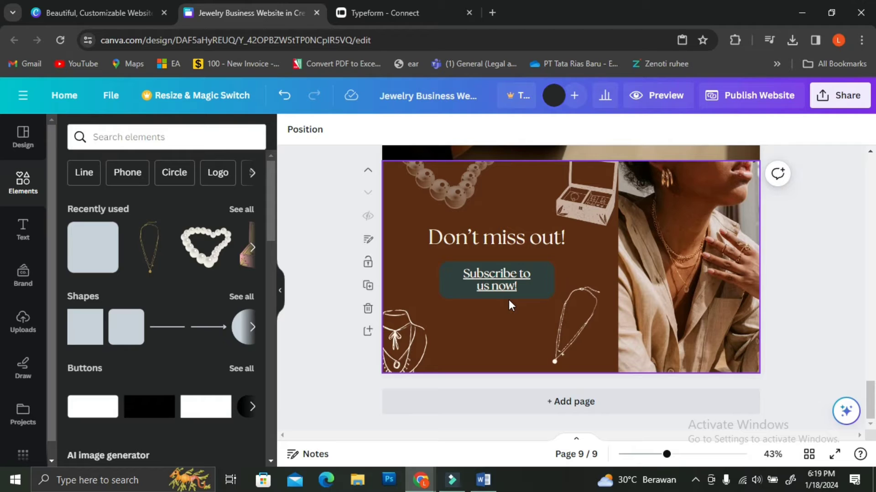
pyautogui.click(413, 11)
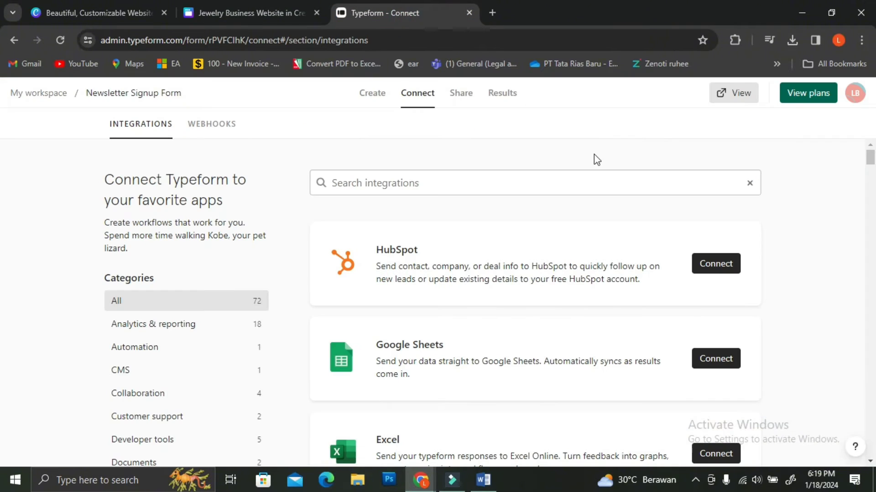
# From the Typeform workspace, generate a new form with AI described as "Consultation appointment booking form", skipping the specific questions and business information
pyautogui.click(370, 96)
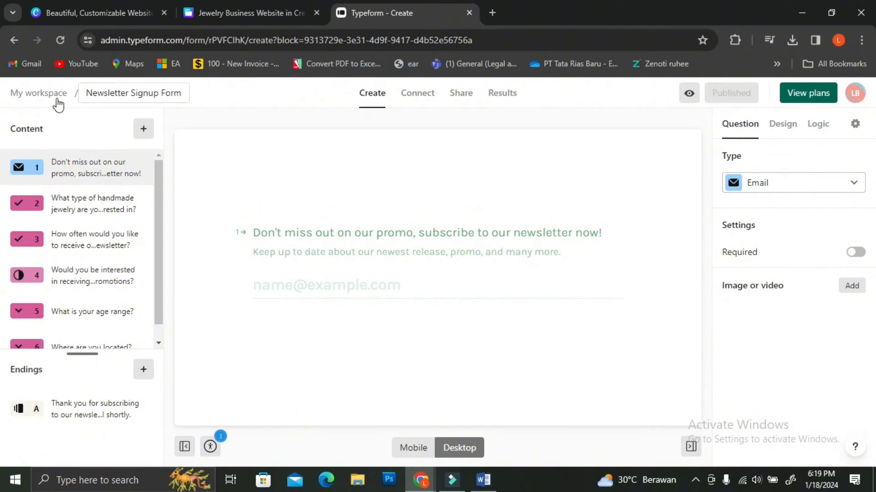
pyautogui.click(38, 93)
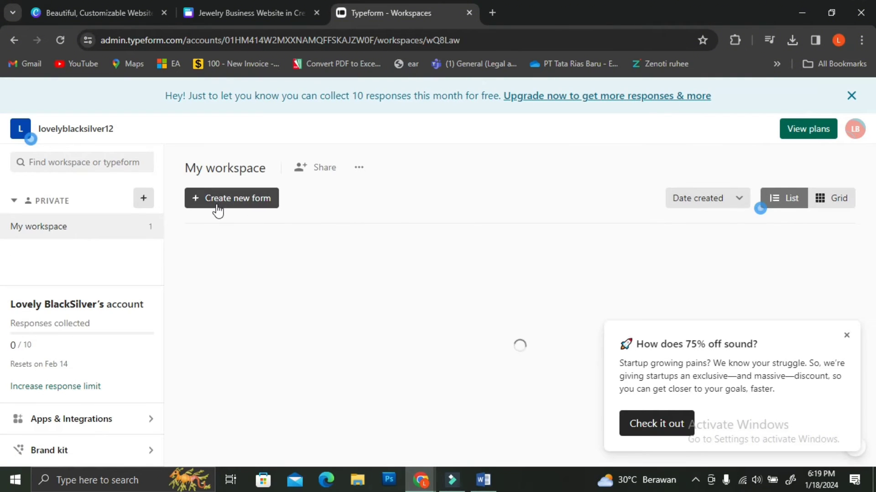
pyautogui.click(229, 196)
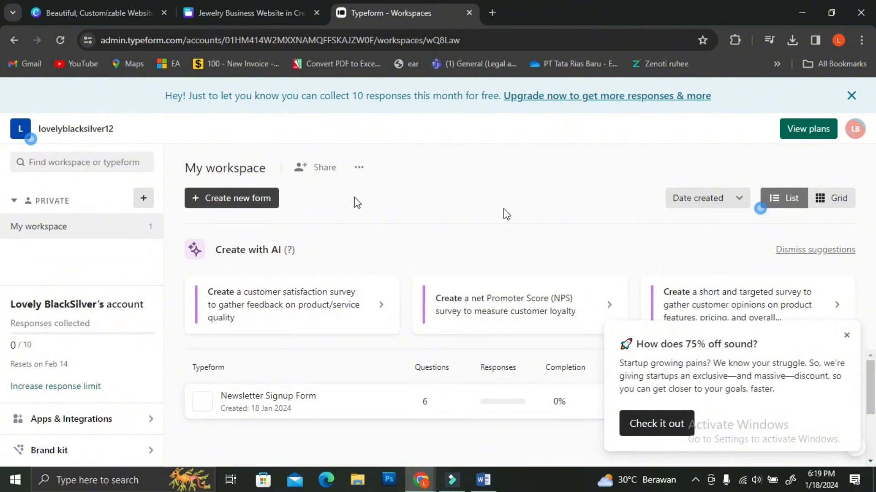
pyautogui.click(648, 276)
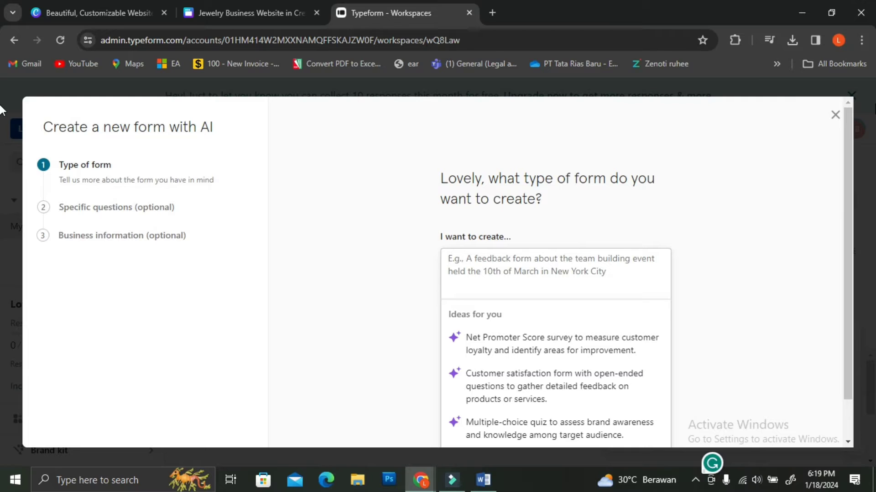
pyautogui.write('Cons')
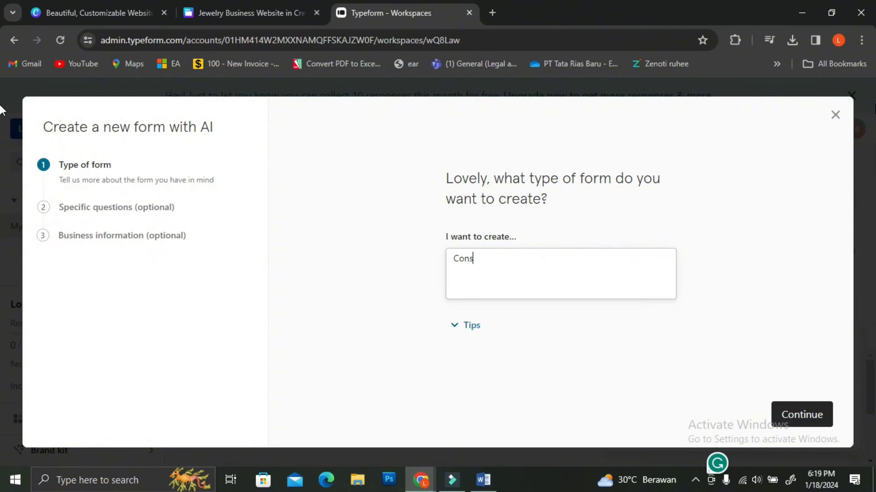
pyautogui.write('ultation appointment booking form')
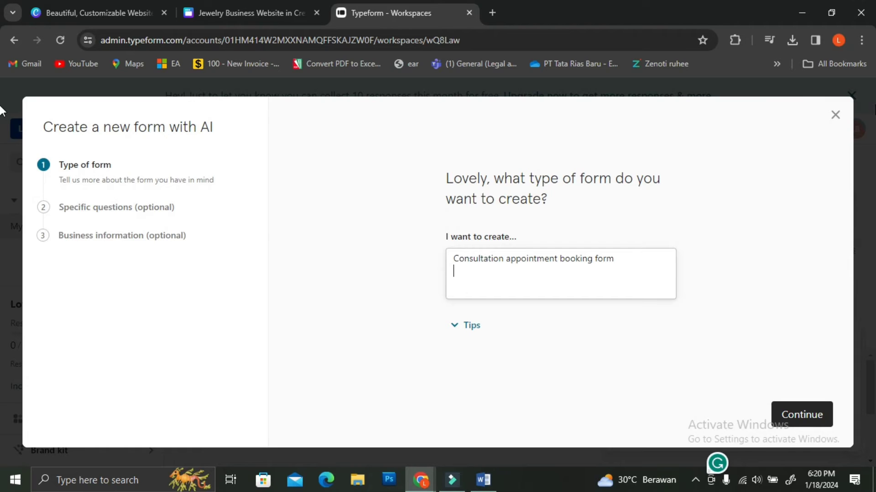
pyautogui.click(791, 413)
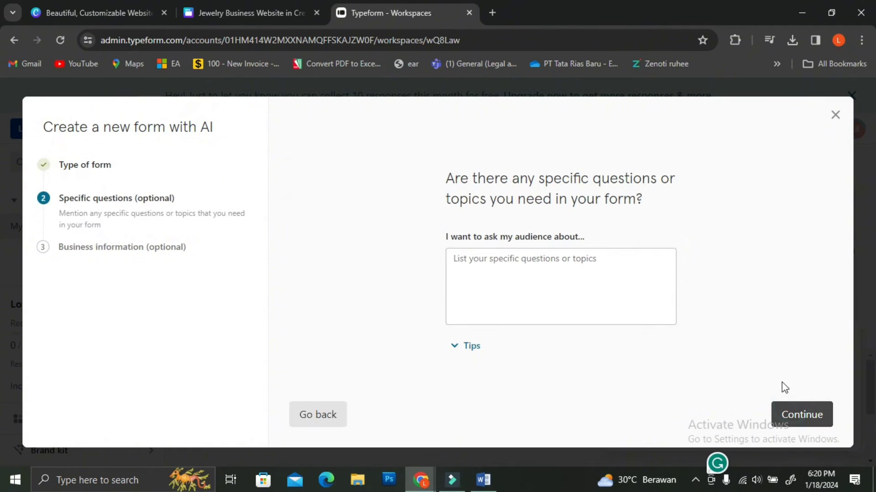
pyautogui.click(786, 417)
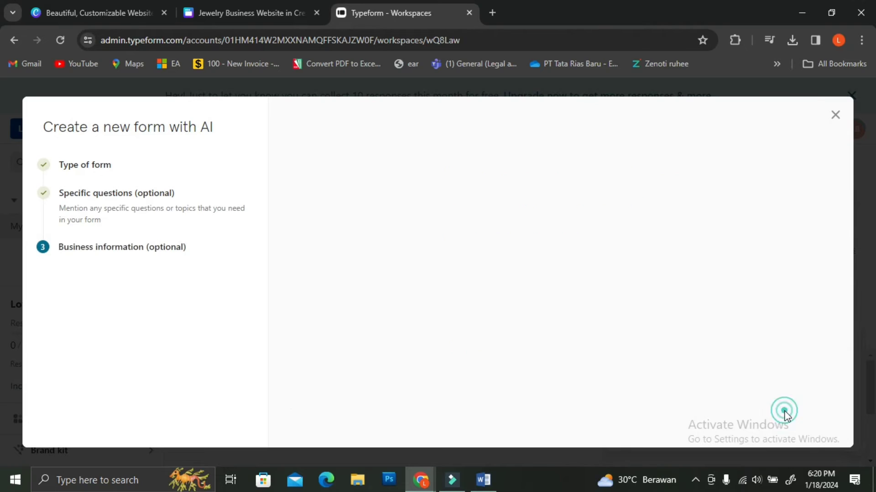
pyautogui.click(786, 417)
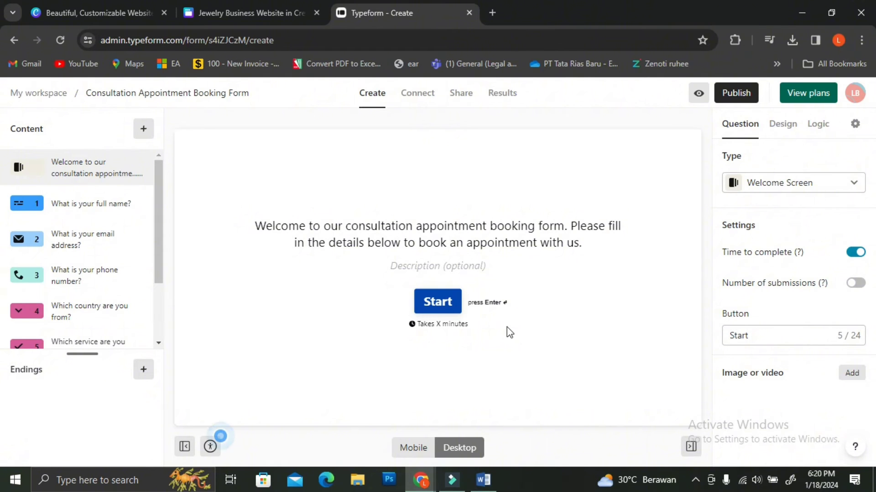
# Change the welcome screen's question type to Contact Info and look over its fields
pyautogui.click(808, 184)
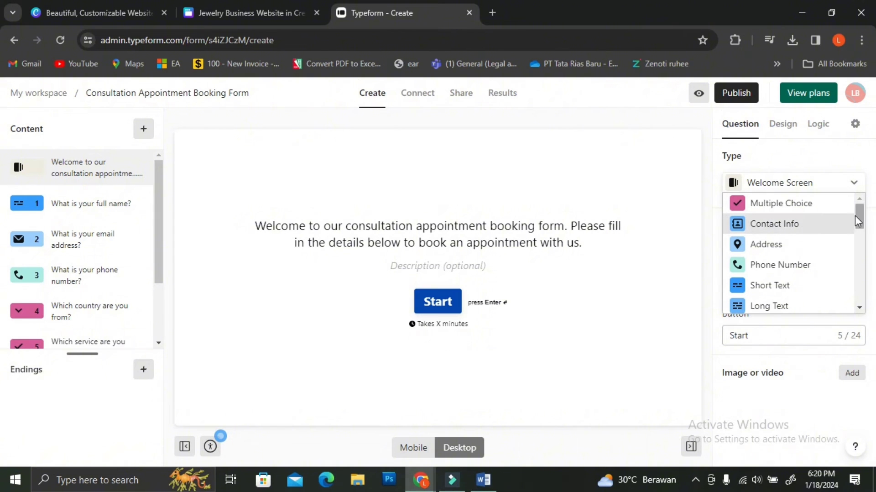
pyautogui.press('Return')
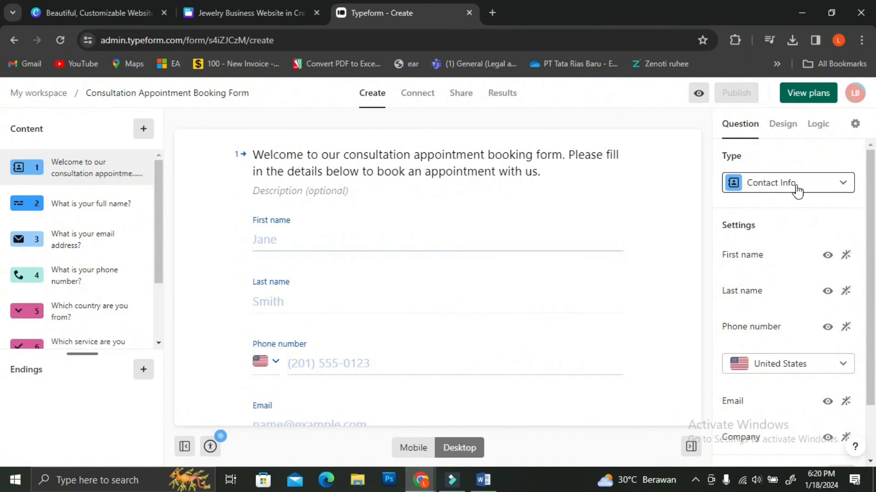
pyautogui.scroll(-3, 558, 232)
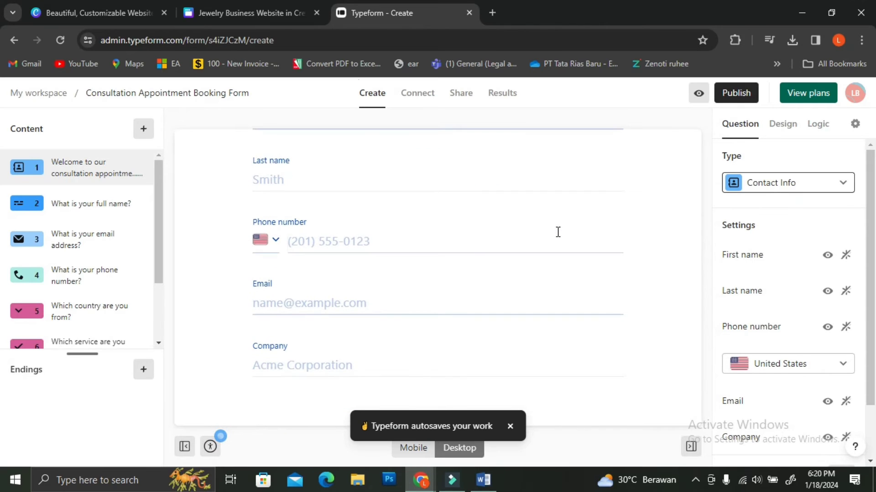
pyautogui.scroll(3, 543, 270)
# Try the Address type on the first question and switch it back to Contact Info
pyautogui.click(794, 183)
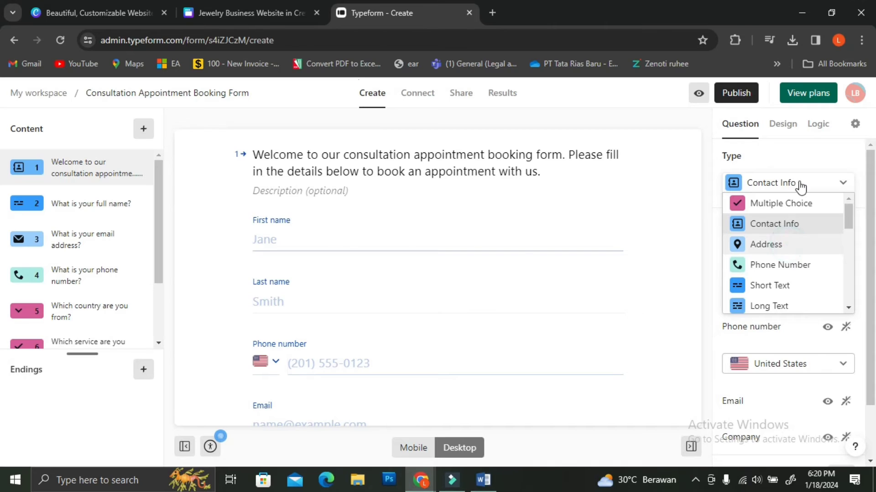
pyautogui.press('Return')
pyautogui.click(801, 185)
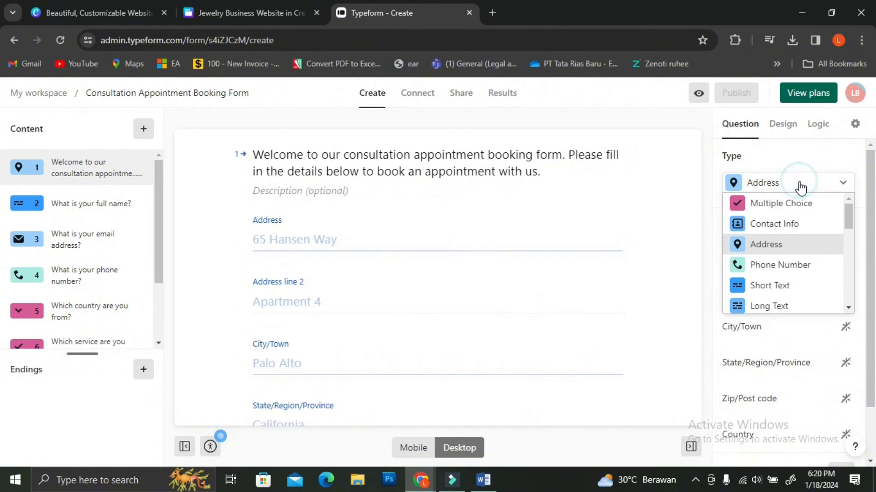
pyautogui.scroll(-2, 790, 221)
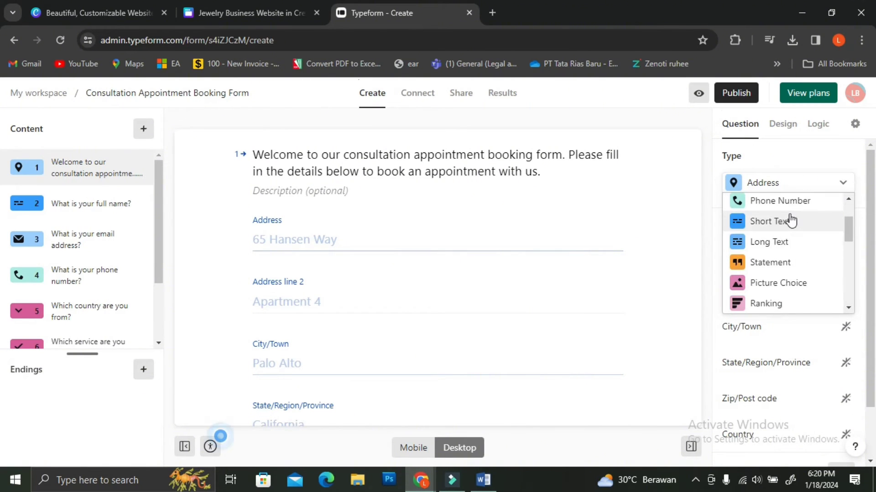
pyautogui.scroll(2, 790, 221)
pyautogui.click(792, 224)
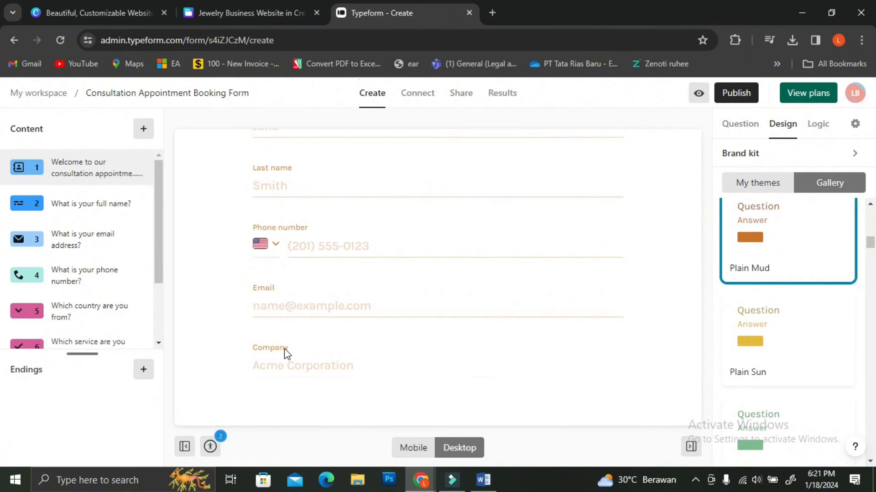
# Review the first question's contact fields through to the Company field
pyautogui.scroll(3, 284, 351)
pyautogui.scroll(-3, 285, 351)
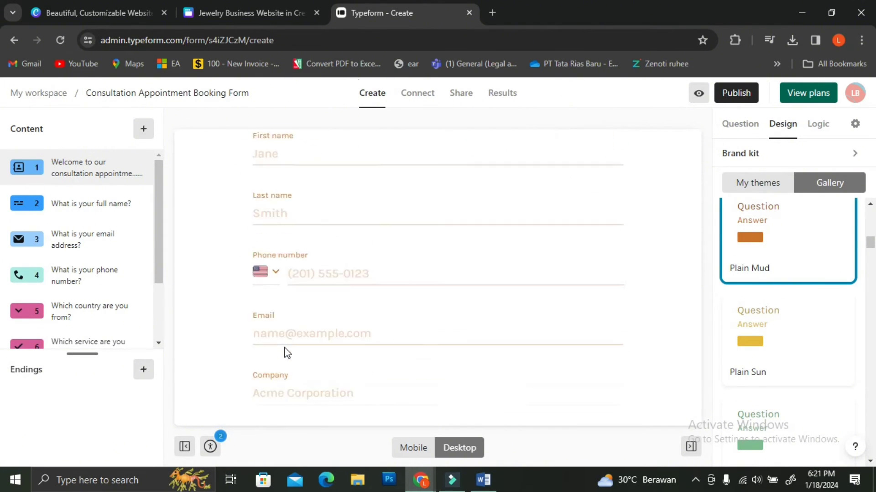
pyautogui.doubleClick(279, 348)
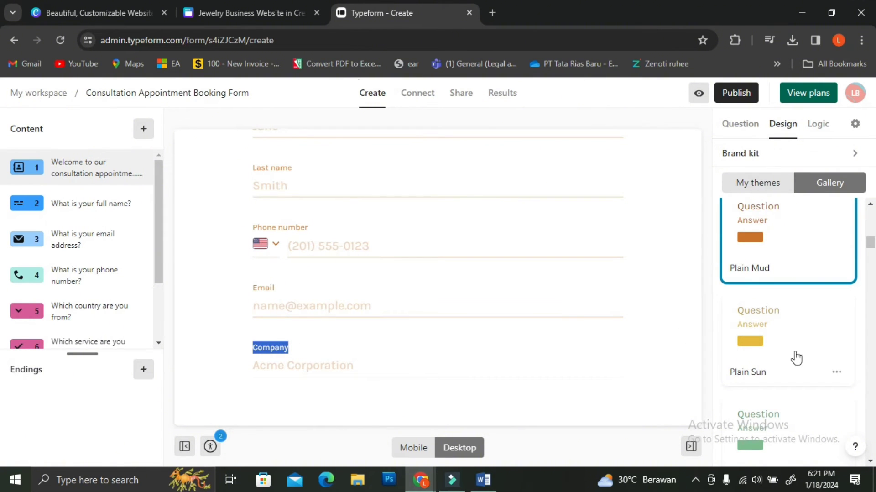
# Review the booking form's question list, including the preferred appointment date and additional comments questions
pyautogui.scroll(-2, 64, 299)
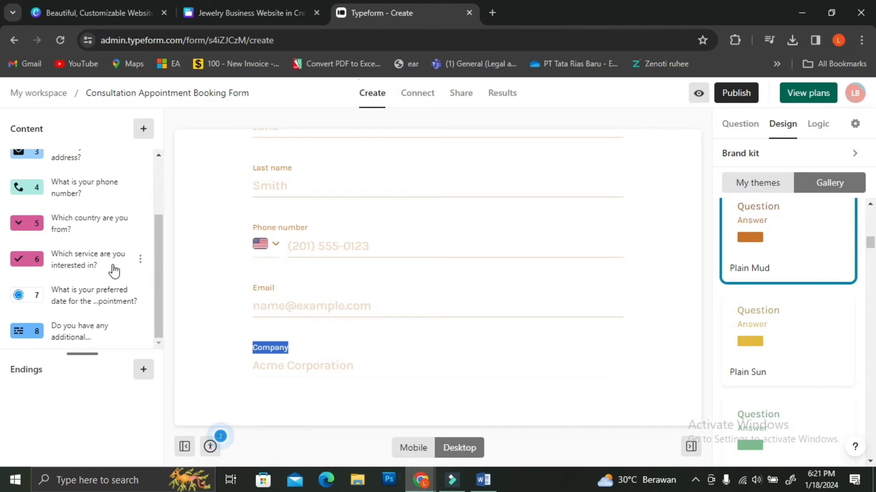
pyautogui.scroll(2, 114, 271)
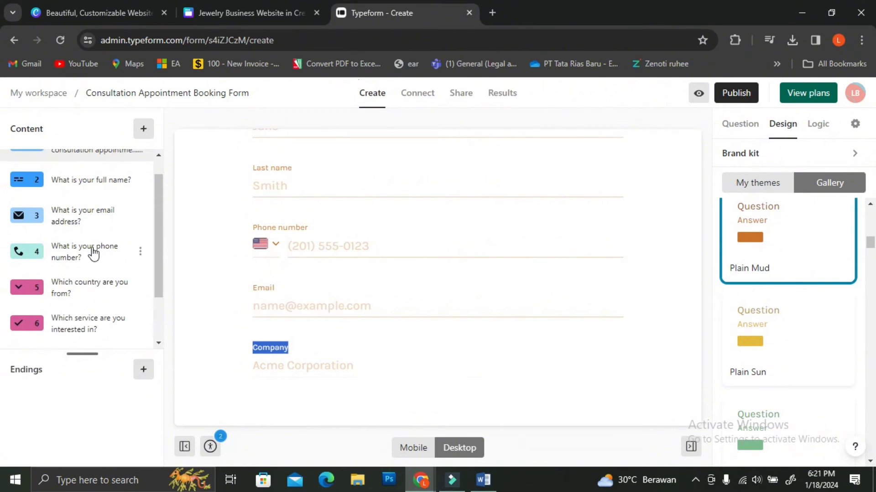
pyautogui.scroll(1, 93, 253)
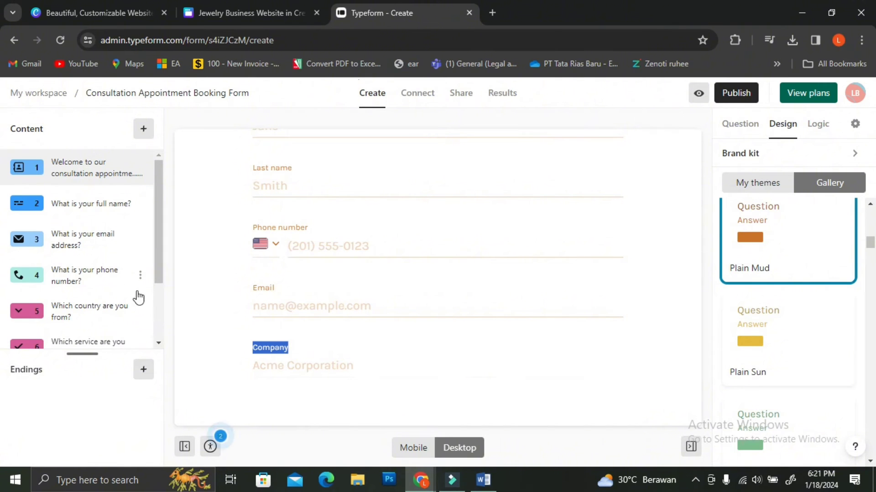
pyautogui.scroll(-2, 71, 313)
pyautogui.click(91, 302)
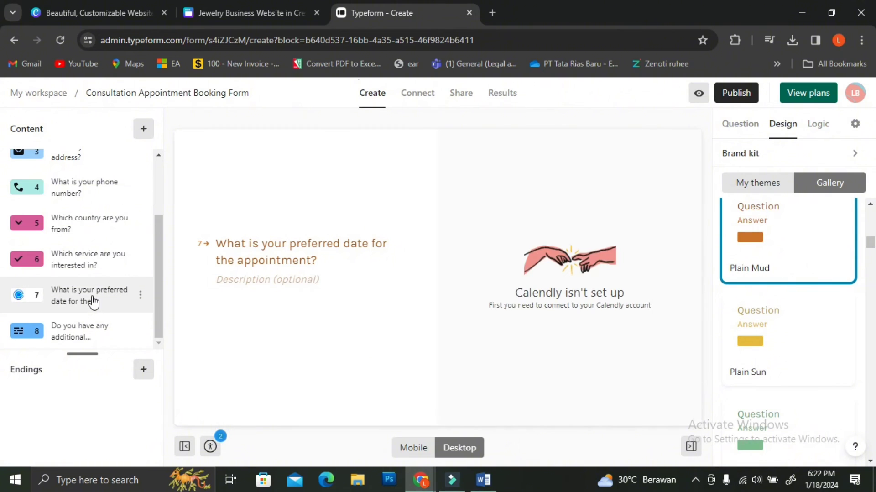
pyautogui.click(84, 331)
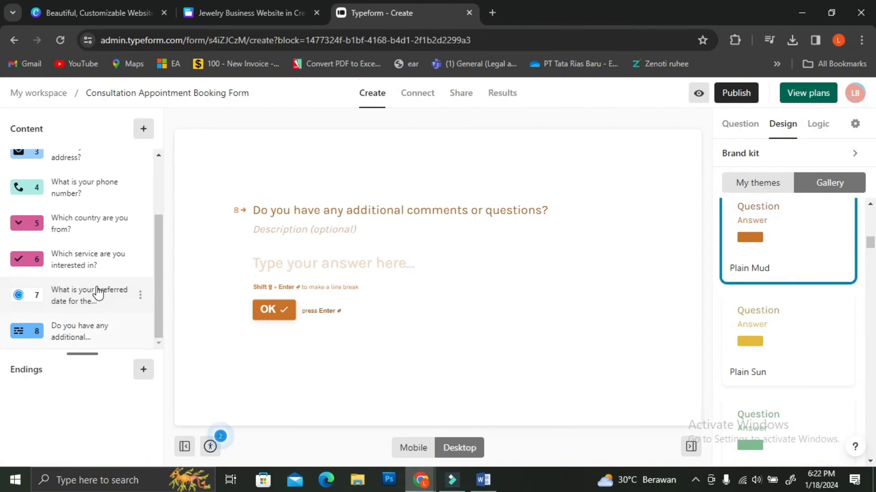
pyautogui.scroll(2, 98, 293)
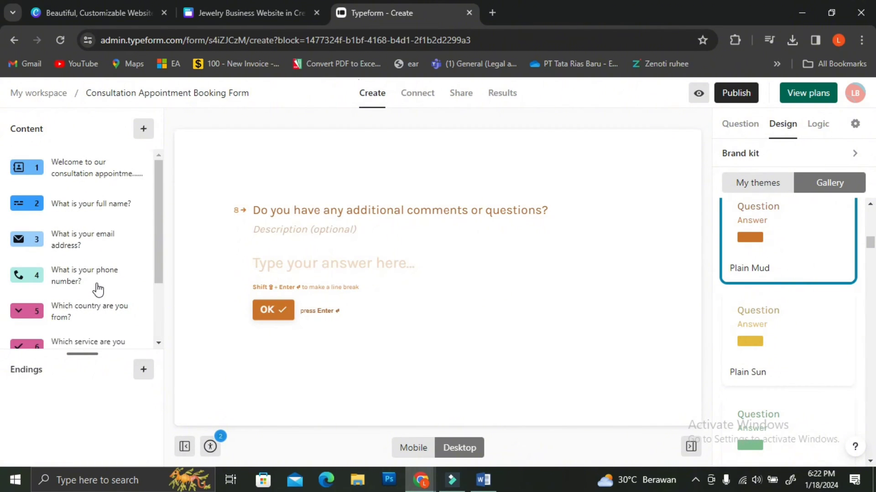
pyautogui.click(105, 181)
pyautogui.click(94, 188)
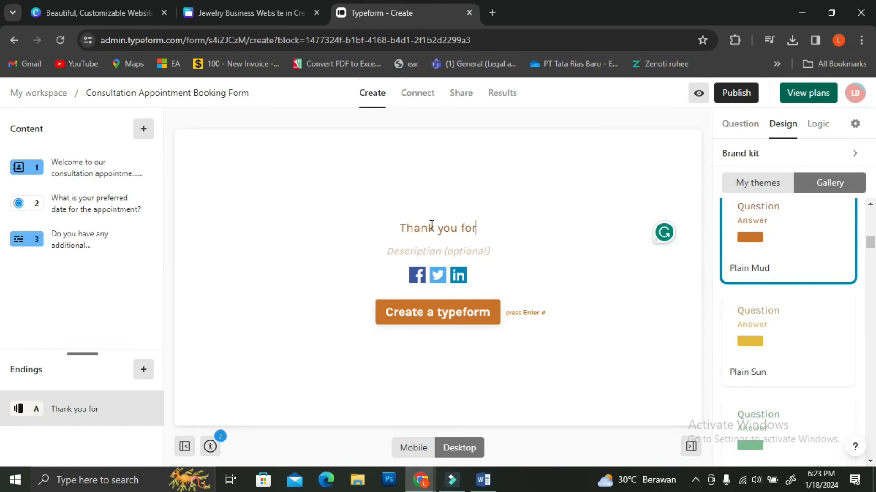
# Publish the Consultation Appointment Booking Form and paste its link into the Word notes, labelled "Booking form"
pyautogui.click(736, 92)
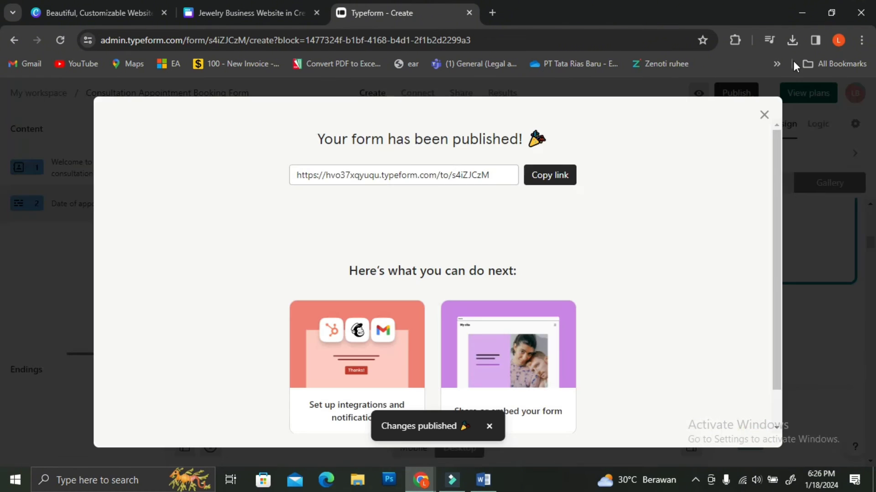
pyautogui.click(558, 182)
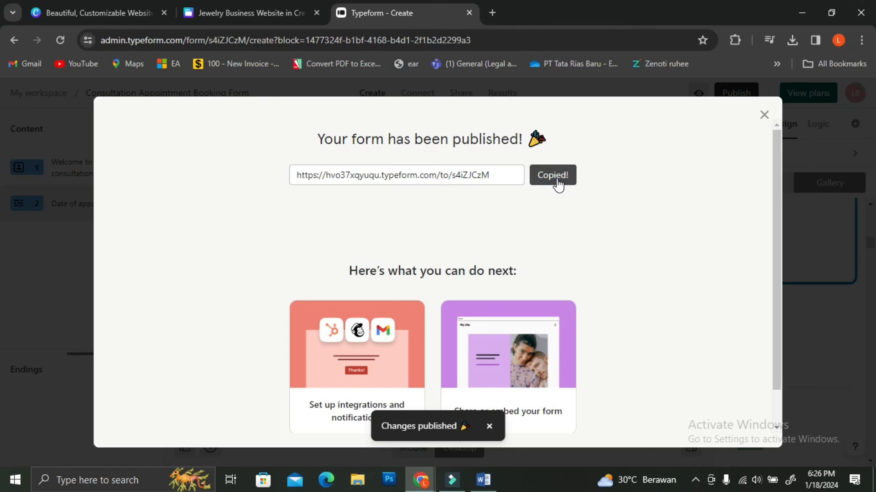
pyautogui.click(483, 480)
pyautogui.click(295, 226)
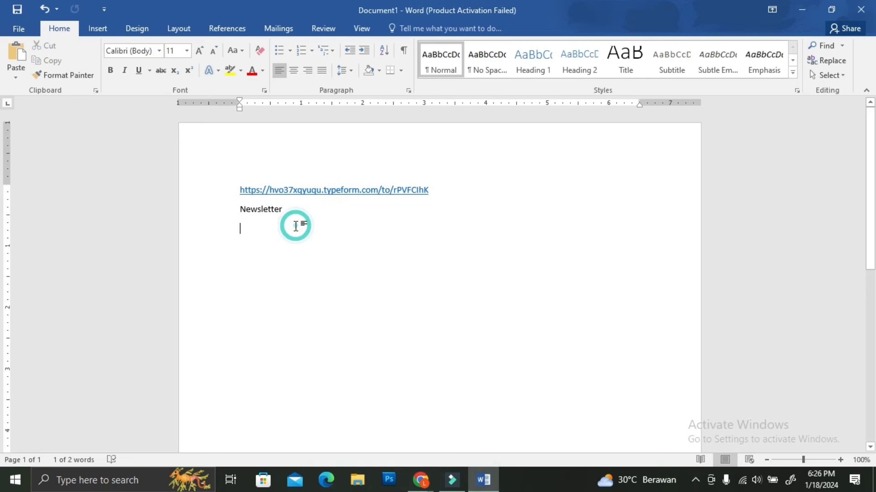
pyautogui.hotkey('ctrl', 'v')
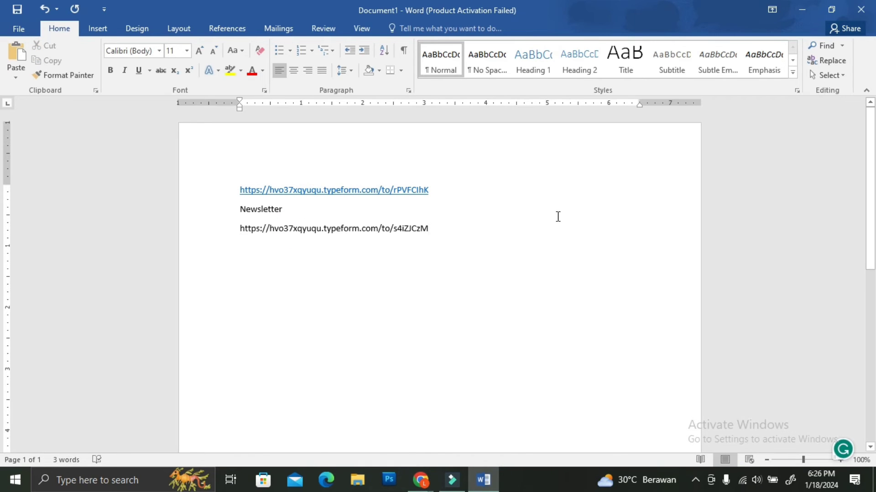
pyautogui.press('Return')
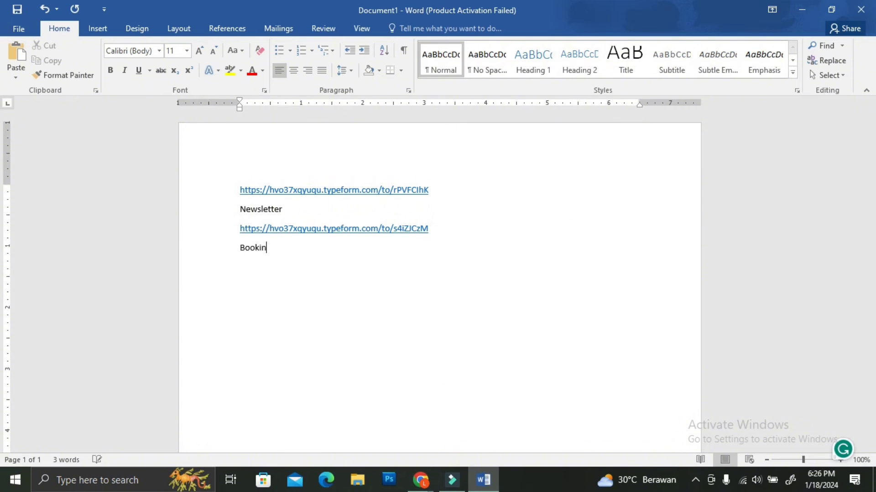
# In the Canva website design, move the "Don't miss out!" heading and subscribe button up together and scale them down slightly
pyautogui.hotkey('alt', 'Tab')
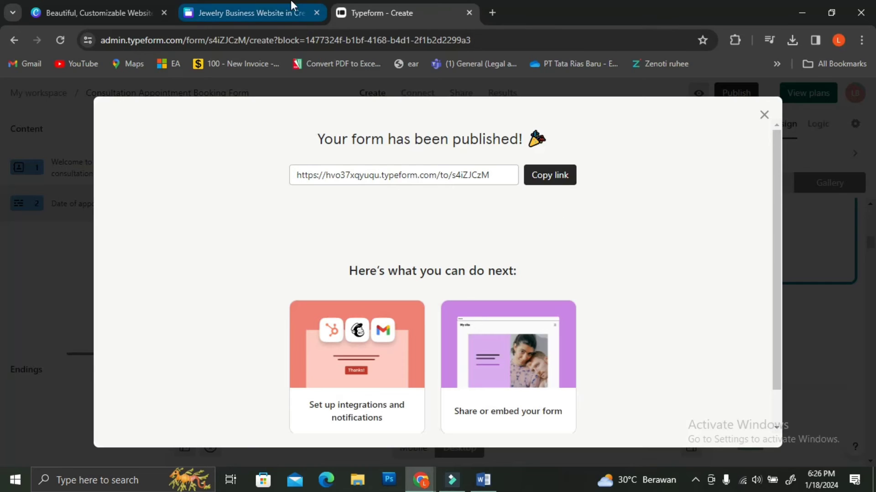
pyautogui.click(233, 14)
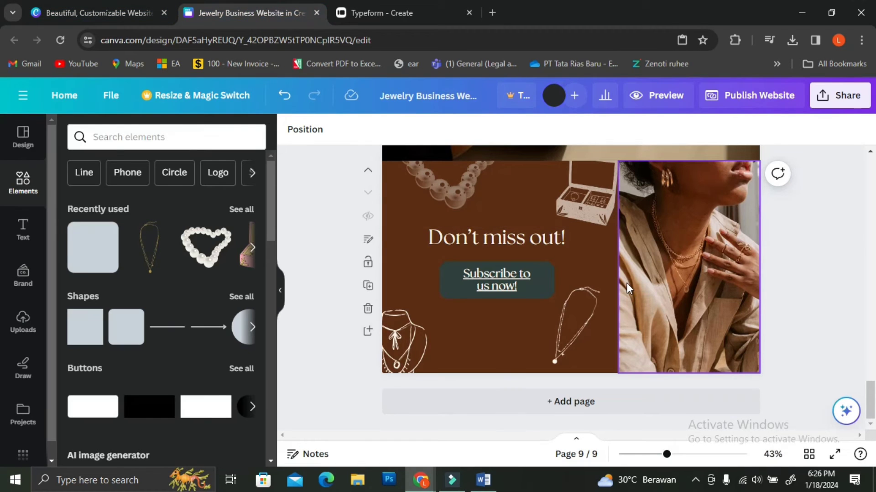
pyautogui.click(499, 239)
pyautogui.keyDown('shift'); pyautogui.click(494, 282); pyautogui.keyUp('shift')
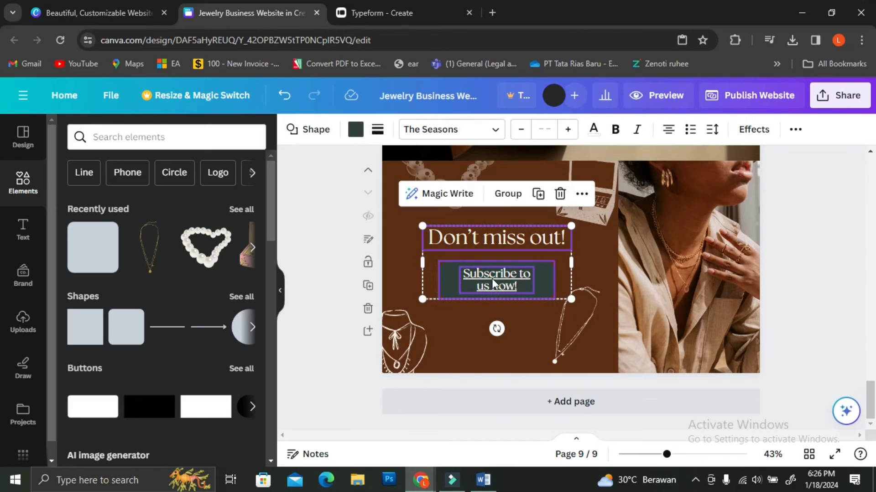
pyautogui.moveTo(501, 277); pyautogui.dragTo(499, 261)
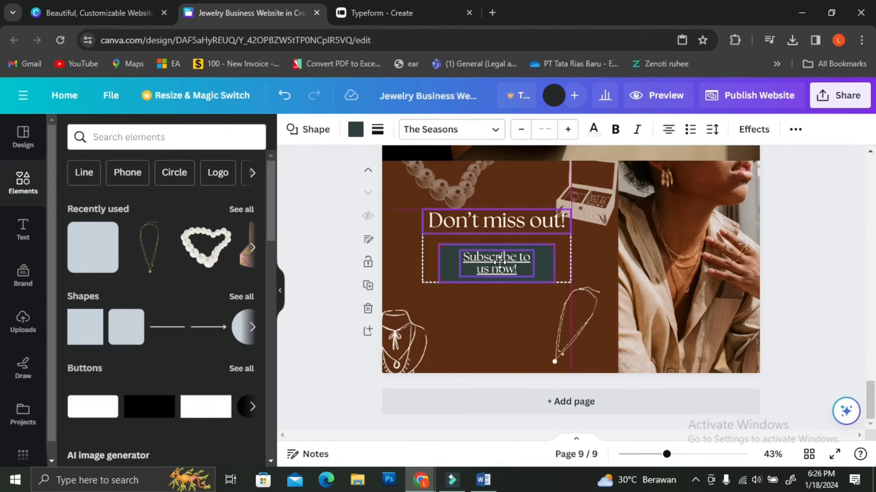
pyautogui.moveTo(571, 283); pyautogui.dragTo(557, 275)
# Duplicate the subscribe button directly below the original and change the copy's text to "Book your appointment!"
pyautogui.moveTo(500, 251); pyautogui.dragTo(519, 309)
pyautogui.click(531, 264)
pyautogui.hotkey('ctrl', 'c')
pyautogui.hotkey('ctrl', 'v')
pyautogui.doubleClick(514, 304)
pyautogui.write('Book your appointment')
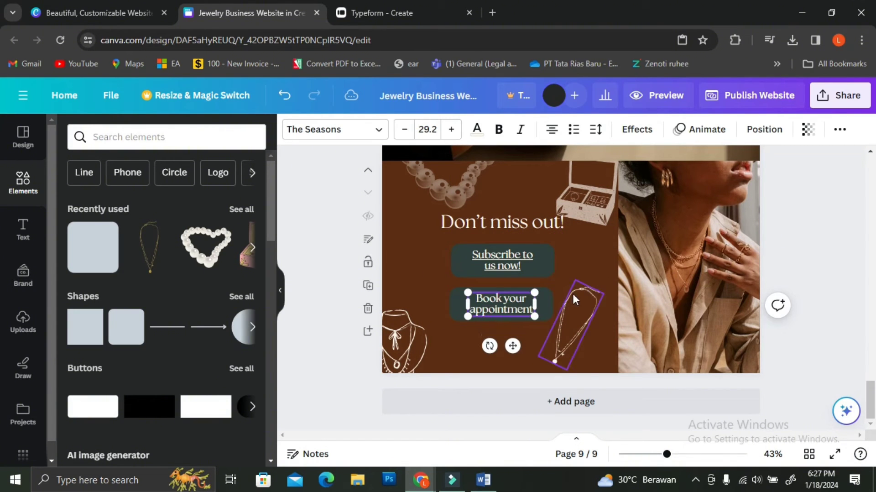
pyautogui.click(572, 291)
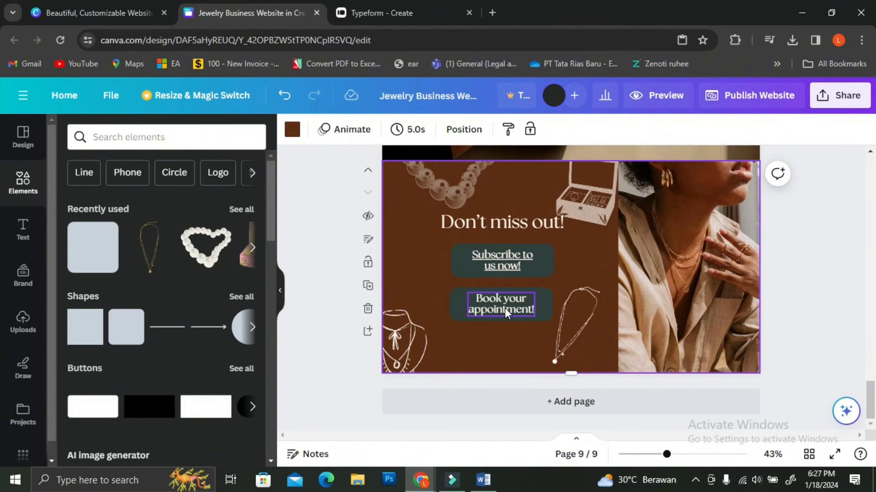
pyautogui.rightClick(505, 308)
pyautogui.click(564, 357)
pyautogui.hotkey('ctrl', 'v')
pyautogui.hotkey('alt', 'Tab')
pyautogui.tripleClick(247, 232)
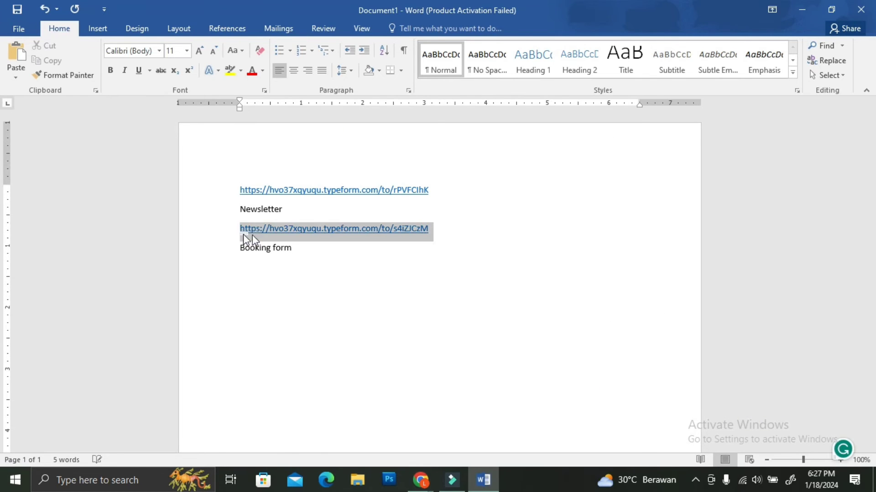
pyautogui.hotkey('ctrl', 'x')
pyautogui.hotkey('ctrl', 'z')
pyautogui.hotkey('alt', 'Tab')
pyautogui.hotkey('ctrl', 'v')
pyautogui.press('Return')
# Replace the link on the appointment button's background shape with the booking form link
pyautogui.click(462, 303)
pyautogui.click(527, 258)
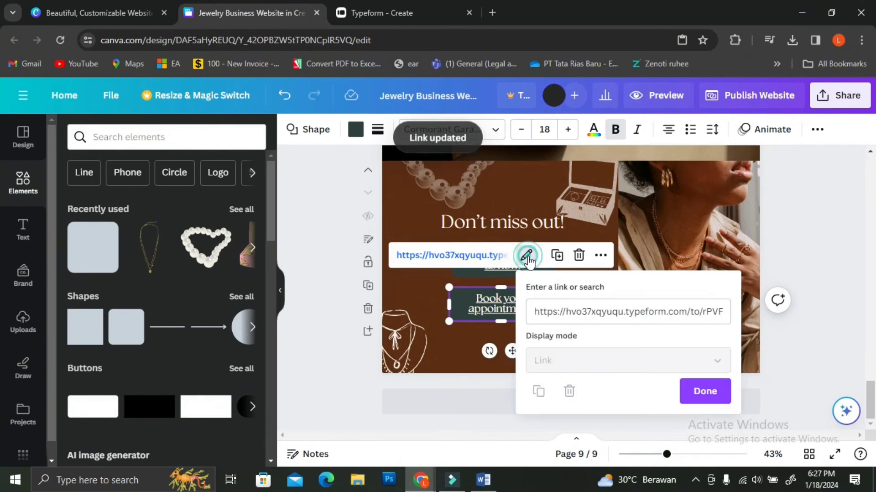
pyautogui.tripleClick(584, 314)
pyautogui.hotkey('ctrl', 'v')
pyautogui.press('Return')
pyautogui.click(486, 260)
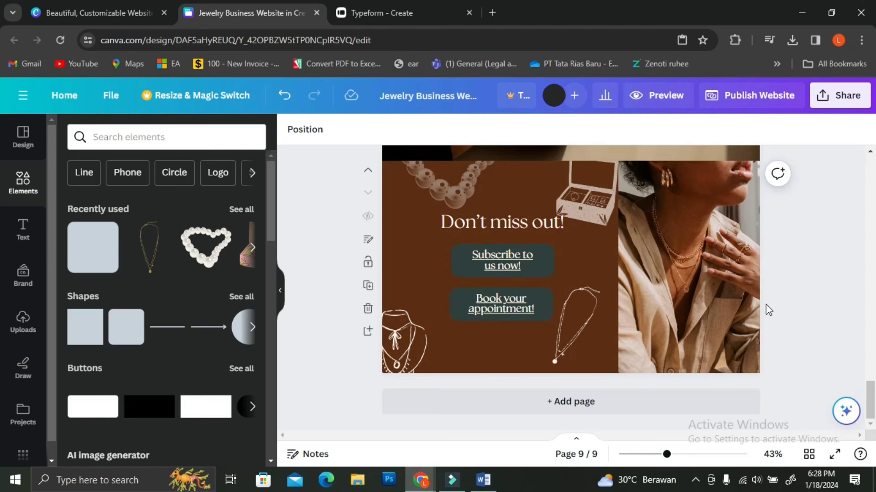
# Republish the website at the madewithlove page URL with the title Another Type and open the live site
pyautogui.click(837, 101)
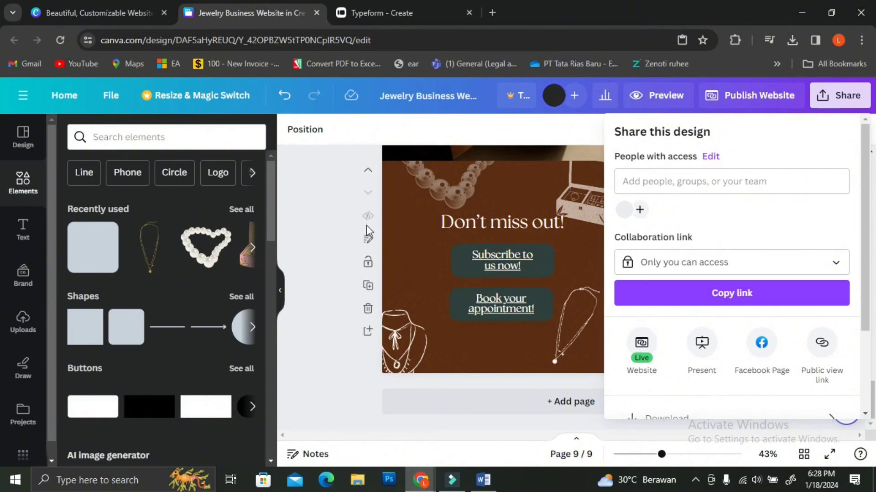
pyautogui.click(335, 227)
pyautogui.click(761, 97)
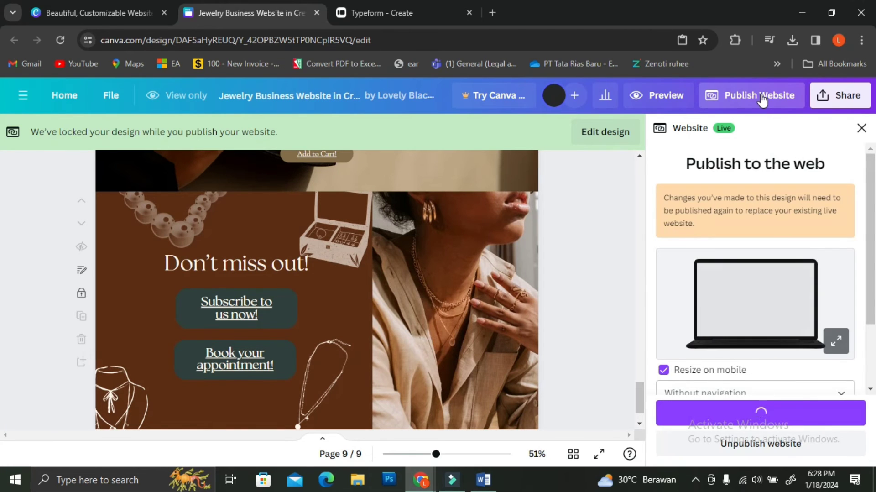
pyautogui.scroll(-2, 778, 234)
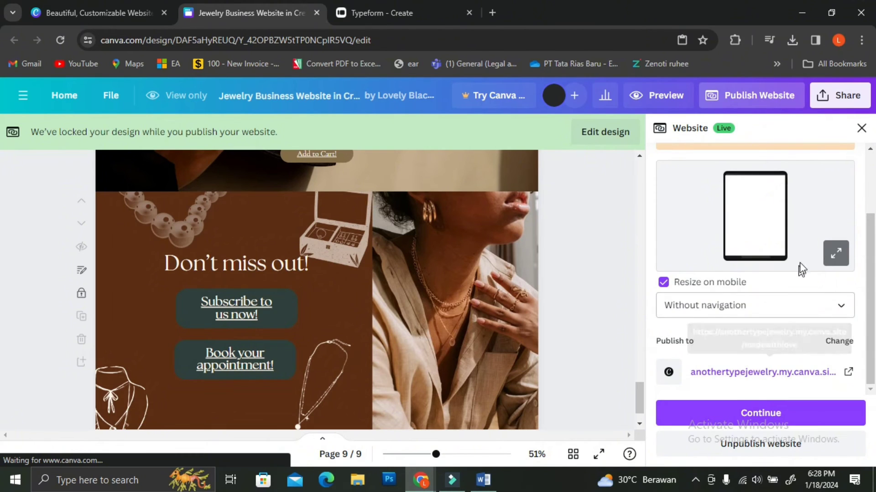
pyautogui.scroll(2, 801, 266)
pyautogui.click(758, 413)
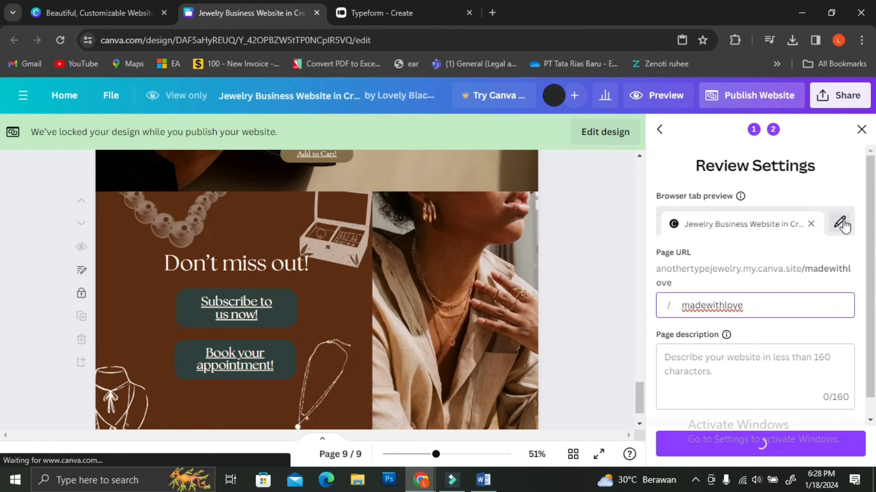
pyautogui.click(741, 454)
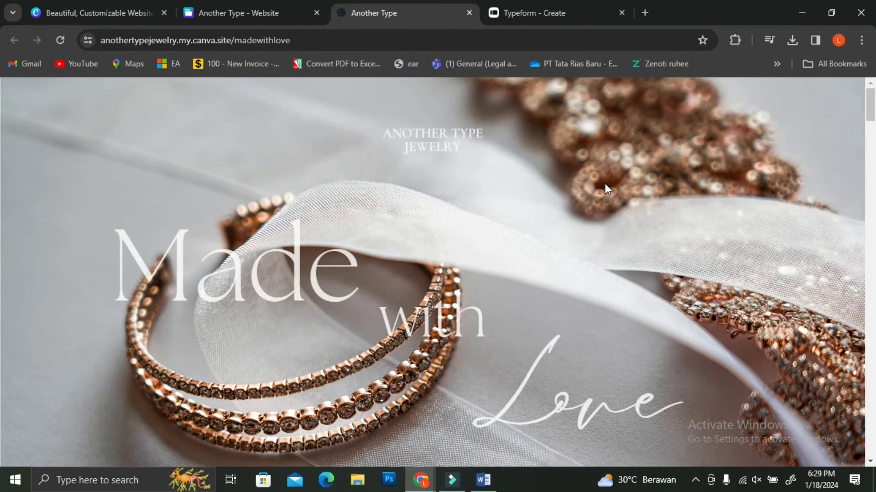
# Look through the live site down to the "Don't miss out!" section and test the "Subscribe to us now!" button
pyautogui.scroll(-8, 606, 184)
pyautogui.scroll(-15, 608, 184)
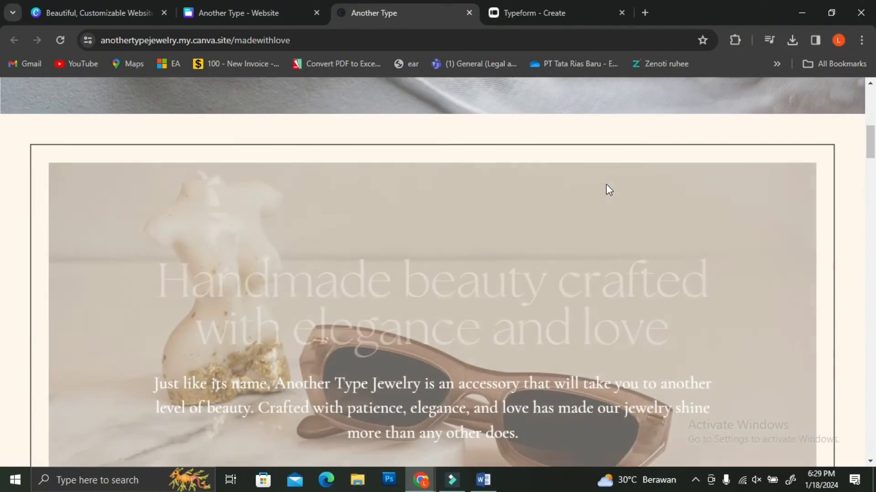
pyautogui.scroll(-15, 606, 185)
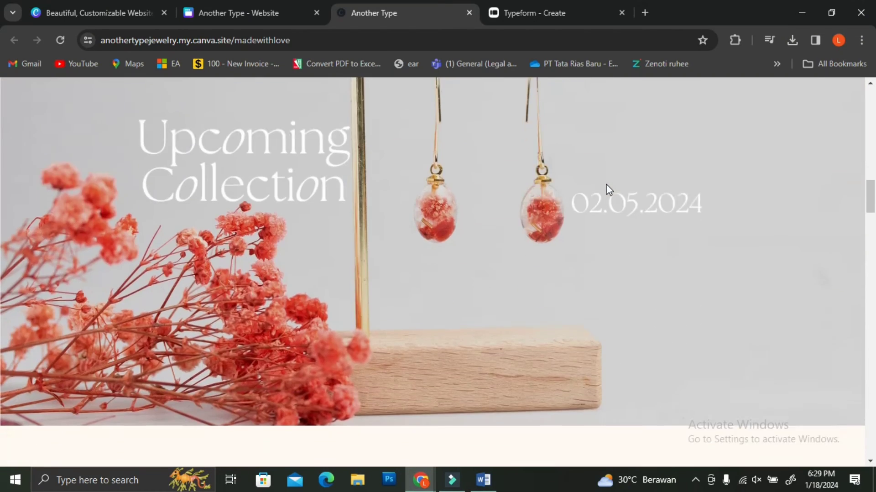
pyautogui.scroll(-15, 608, 189)
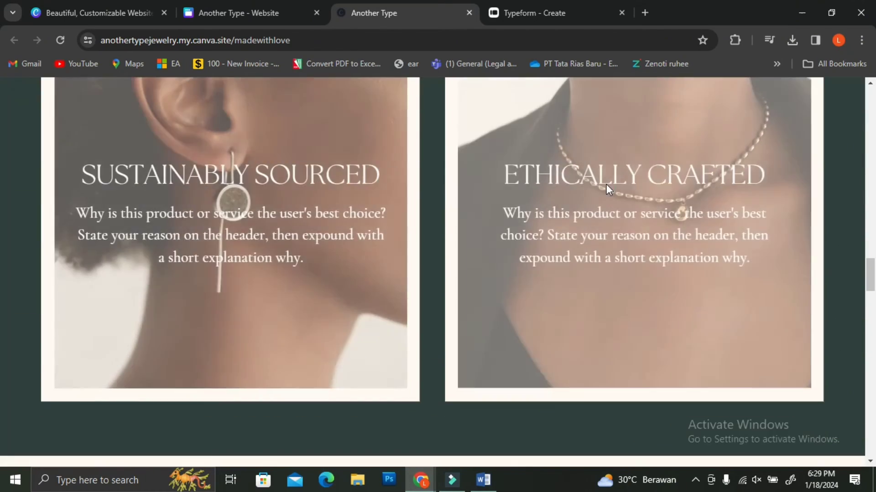
pyautogui.scroll(-15, 608, 189)
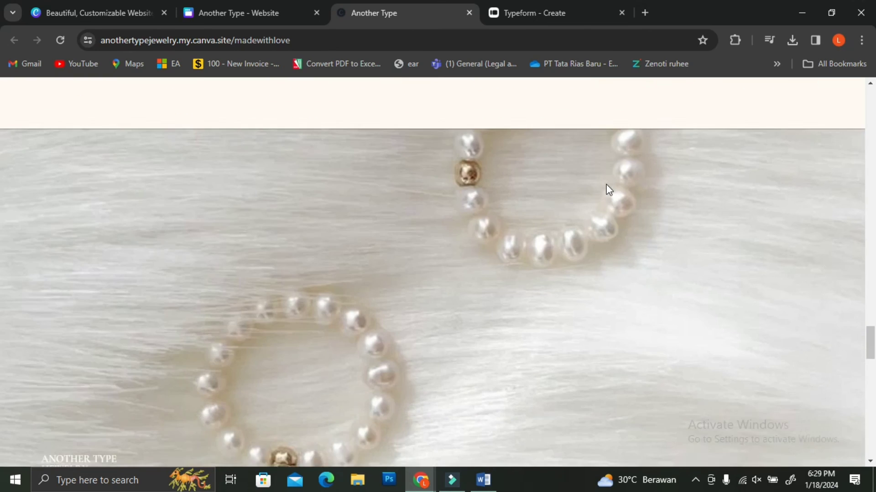
pyautogui.scroll(-8, 607, 187)
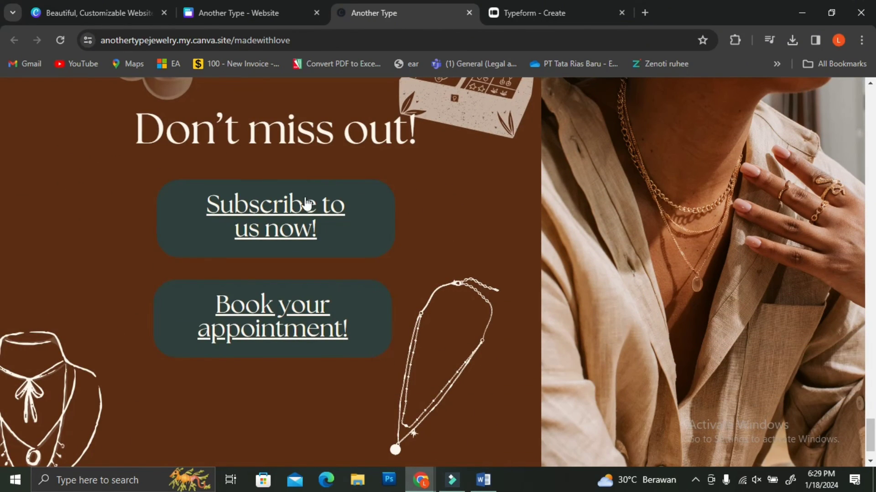
pyautogui.click(304, 201)
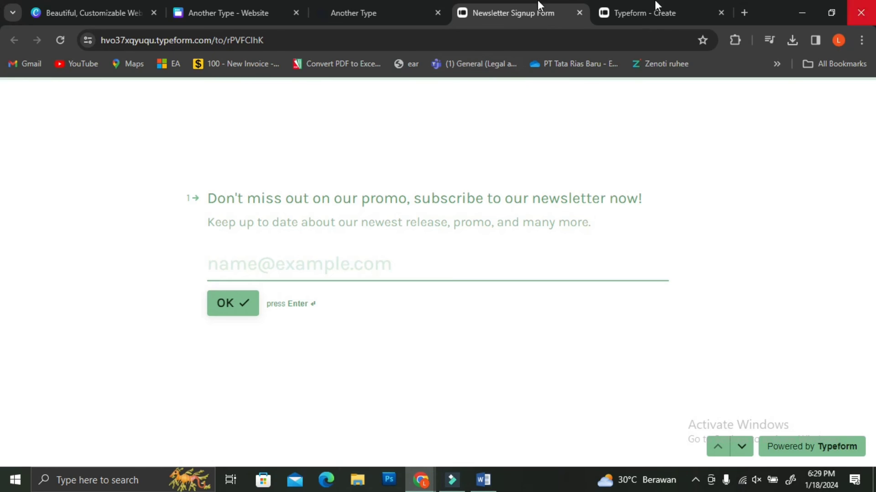
pyautogui.click(387, 5)
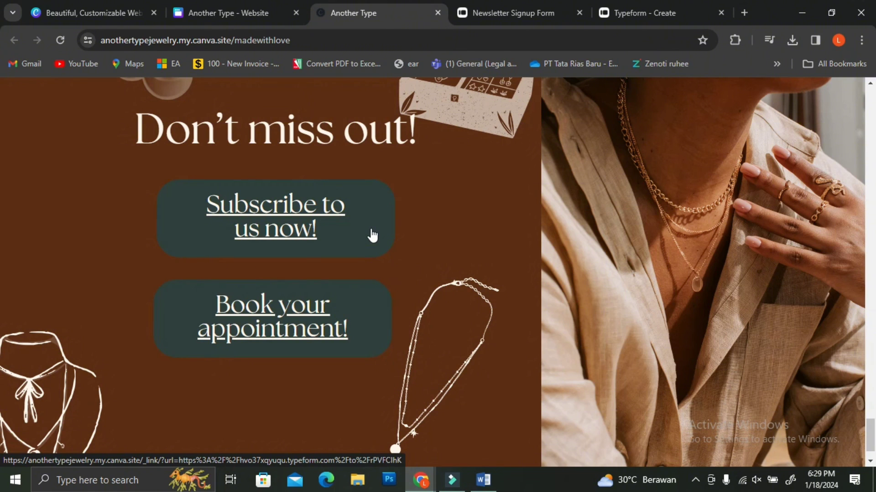
# Test the live "Book your appointment!" button's text and background links, check the booking form's questions, and close the duplicate form
pyautogui.click(301, 327)
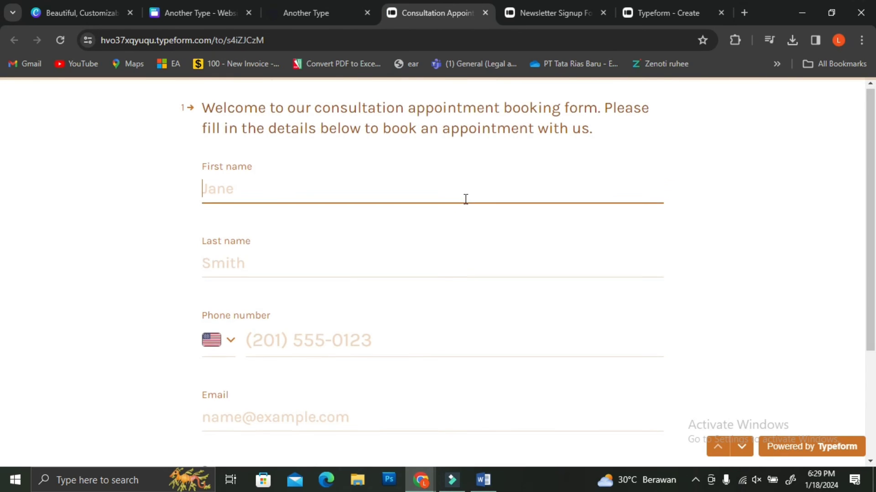
pyautogui.scroll(-5, 466, 199)
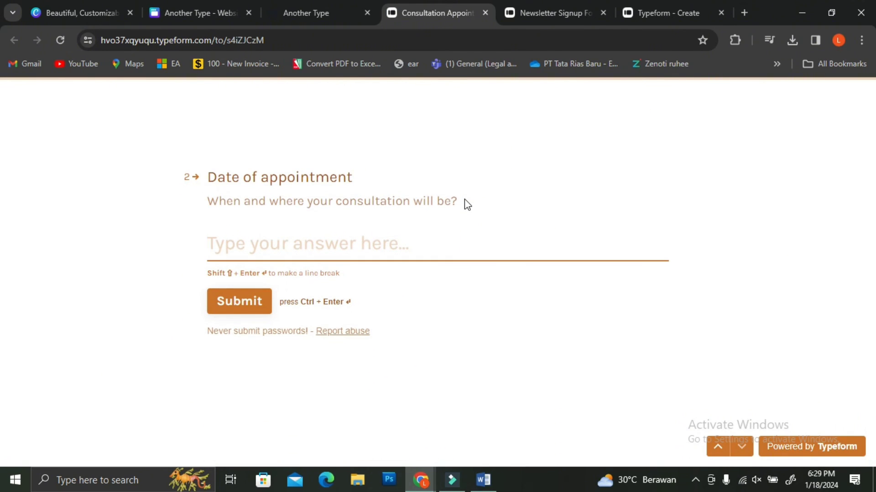
pyautogui.scroll(5, 466, 204)
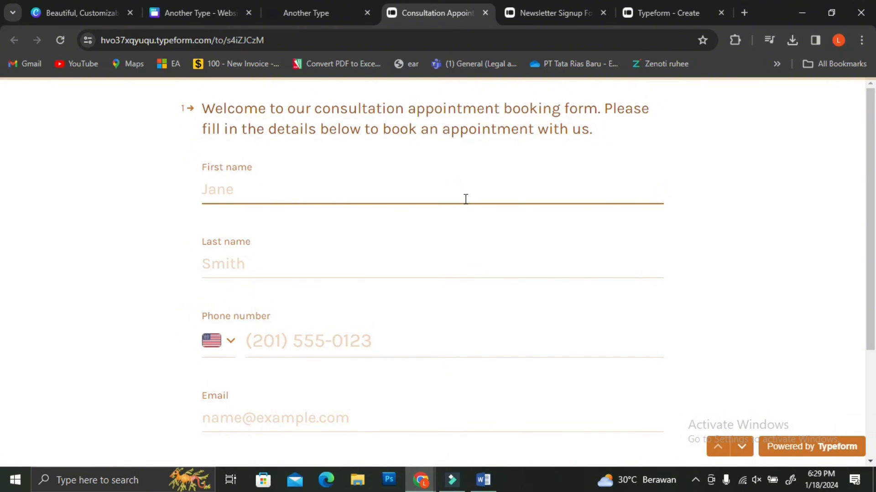
pyautogui.click(337, 7)
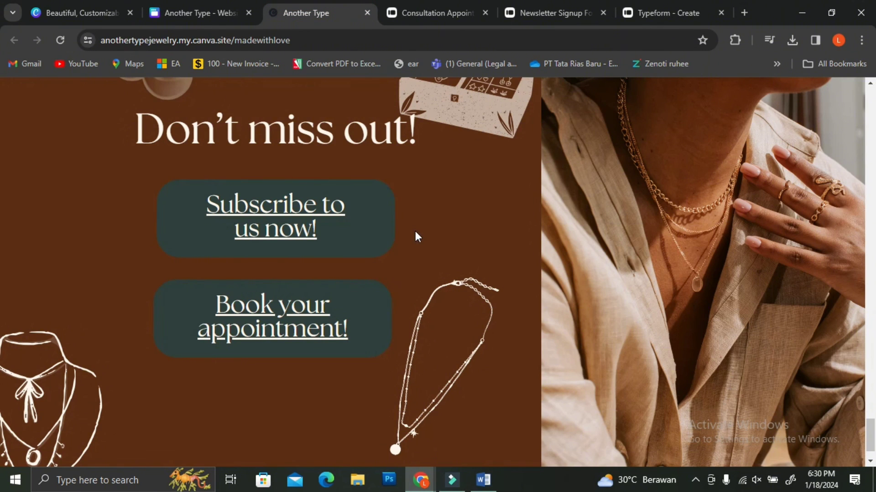
pyautogui.click(383, 302)
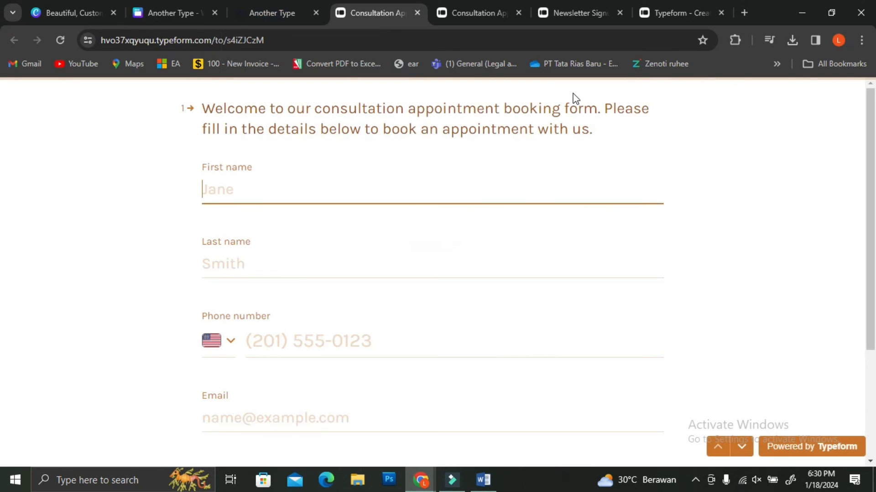
pyautogui.click(417, 12)
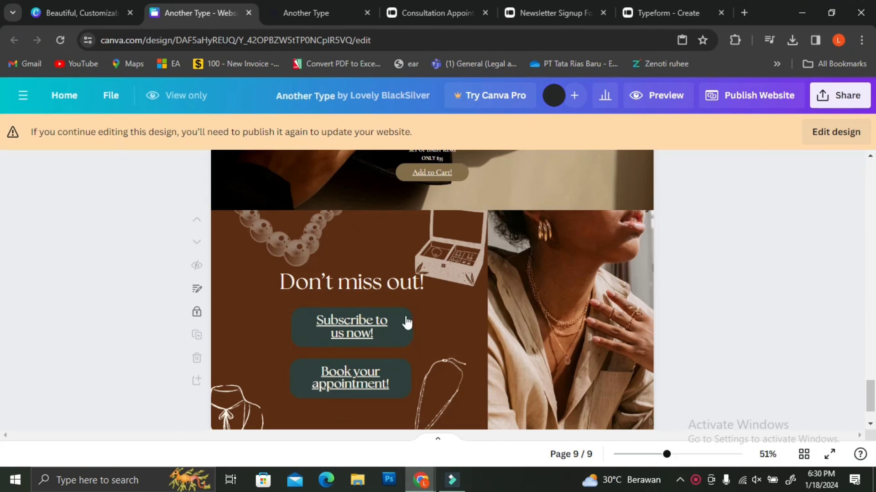
# Reopen the Canva website design for editing and find and open the Typeform app among the Canva apps
pyautogui.scroll(-2, 456, 316)
pyautogui.click(814, 138)
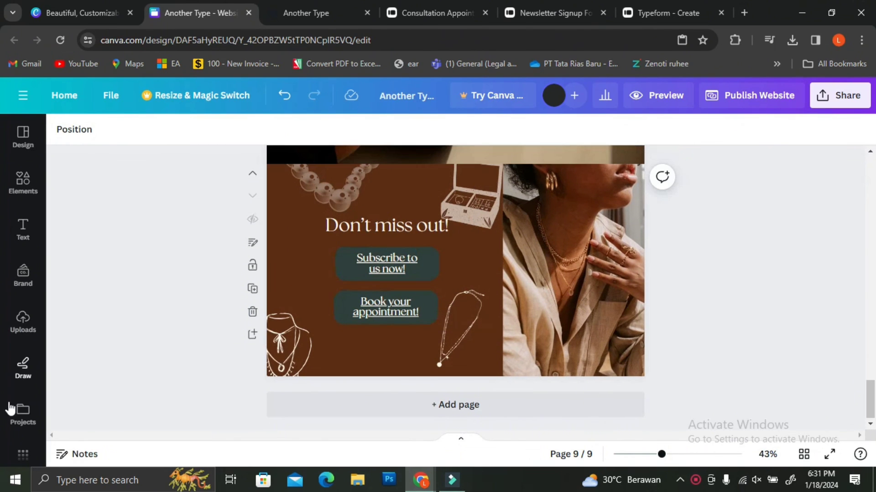
pyautogui.scroll(-1, 30, 412)
pyautogui.click(22, 442)
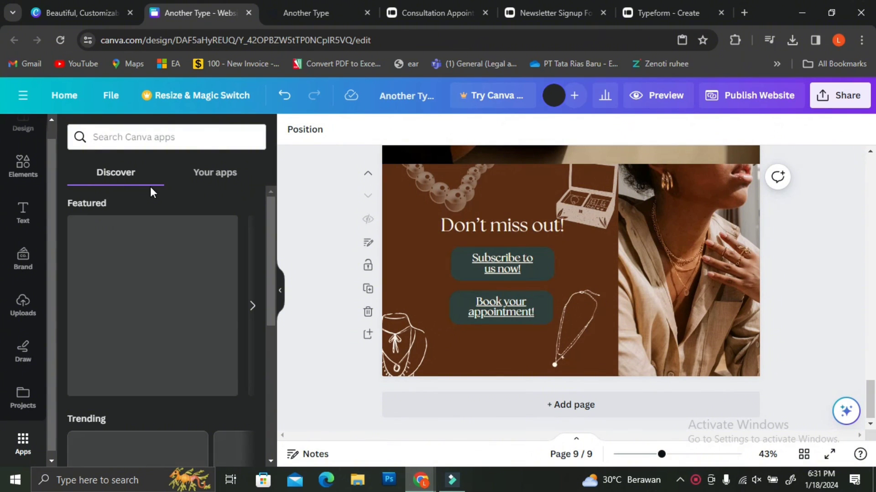
pyautogui.click(134, 139)
pyautogui.write('ty')
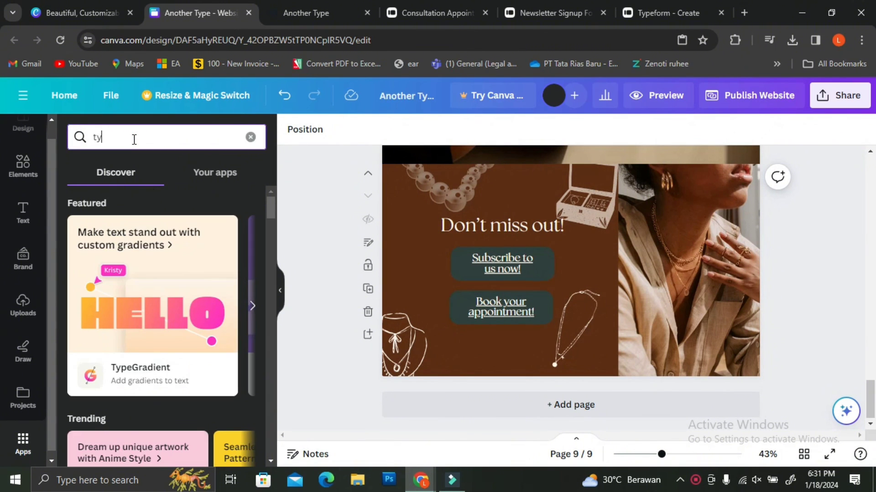
pyautogui.write('pe')
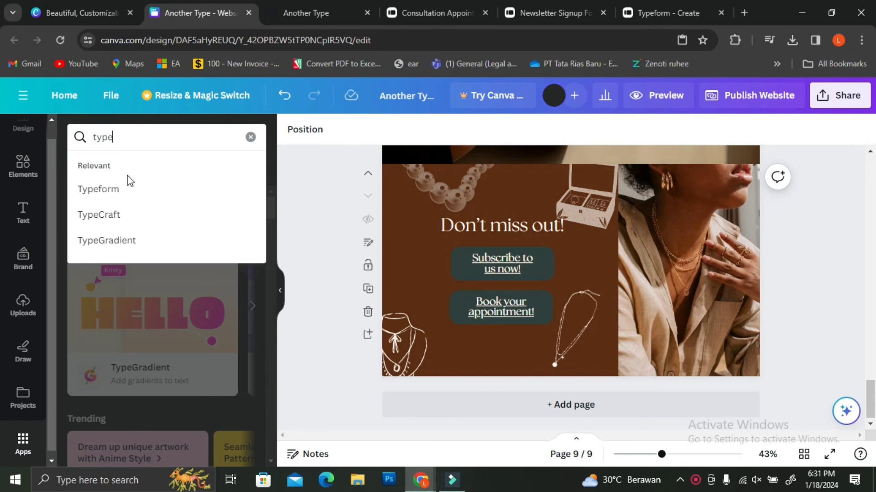
pyautogui.click(127, 179)
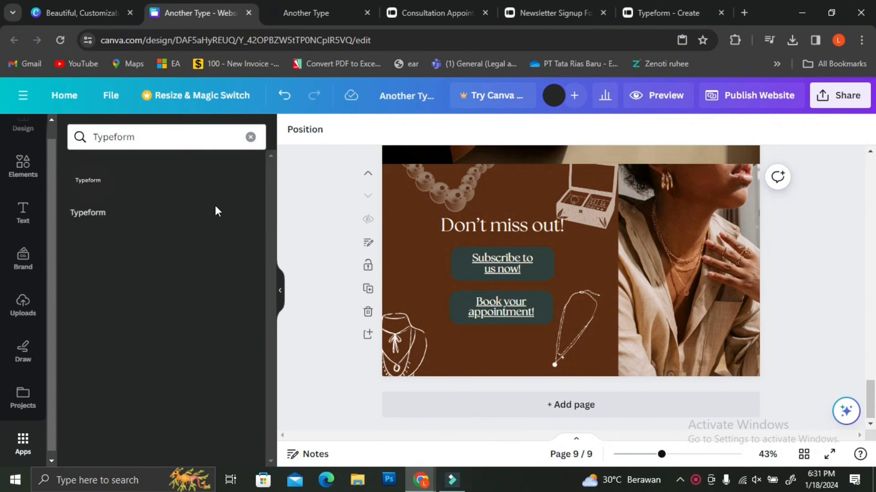
pyautogui.click(91, 189)
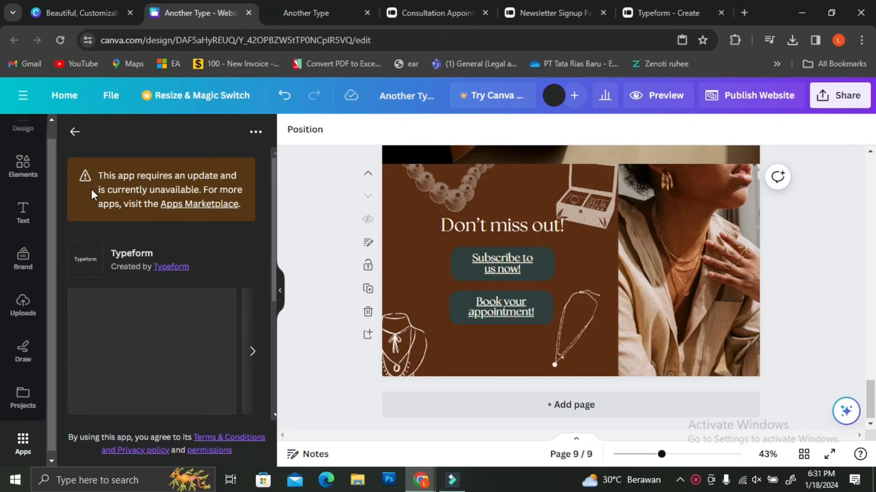